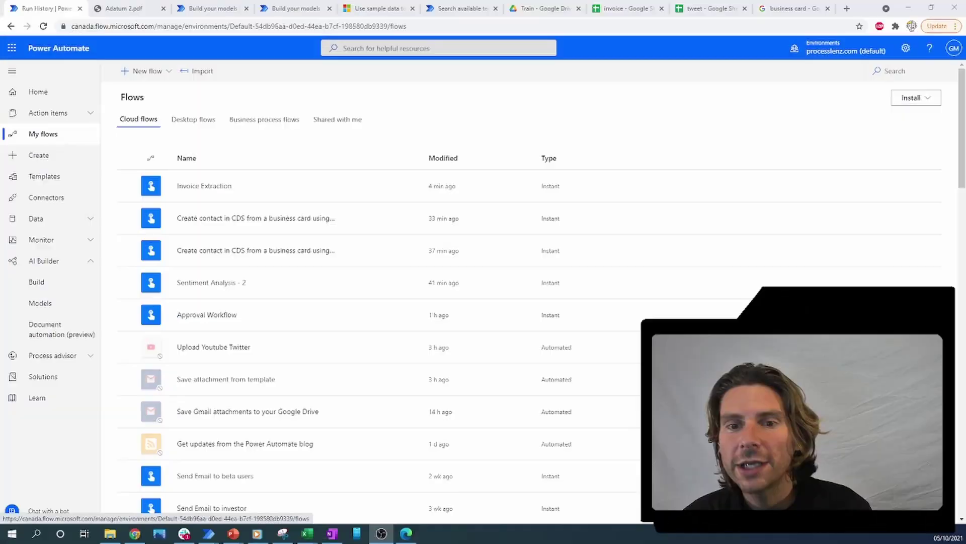
# Step: Create the manually triggered instant flow 'Invoice EXT', add a new step, then go to Drive's Train folder
pyautogui.click(145, 71)
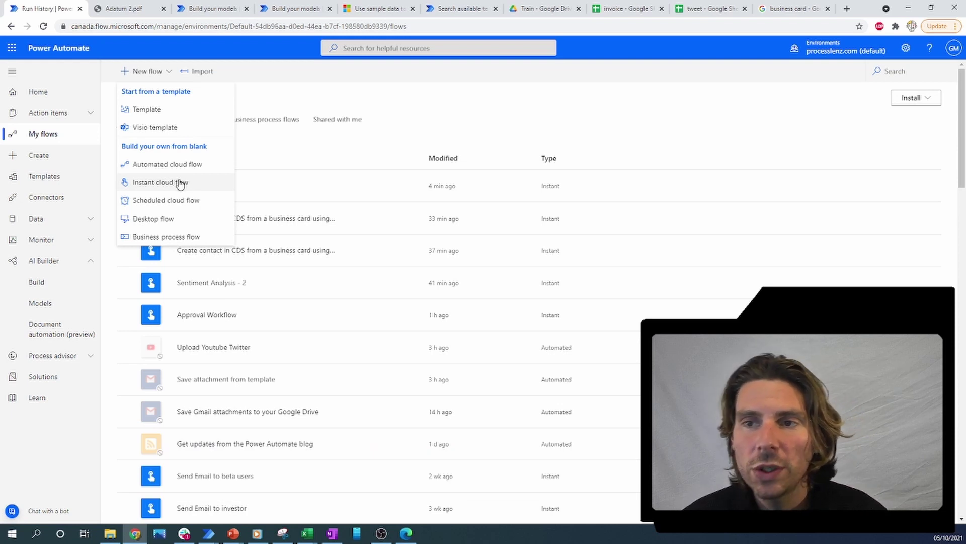
pyautogui.click(200, 182)
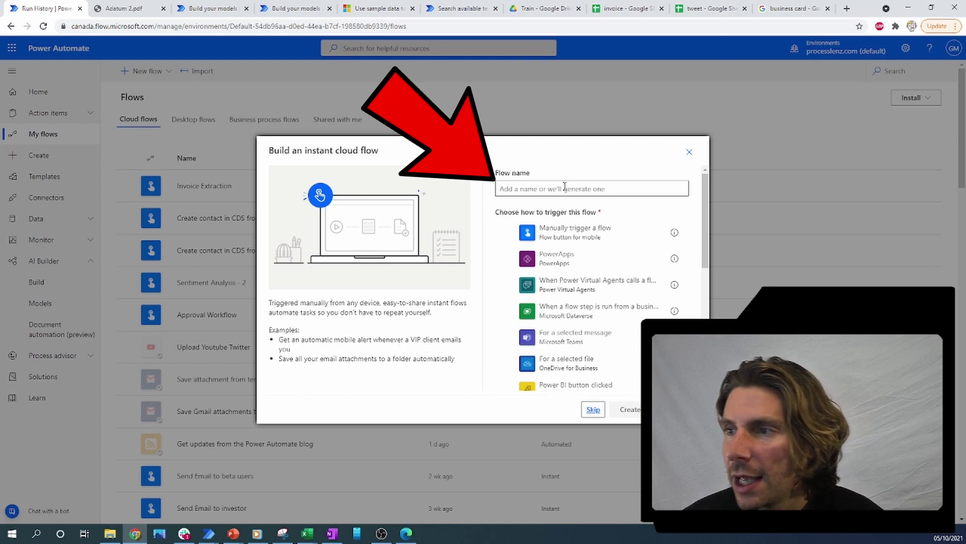
pyautogui.click(565, 186)
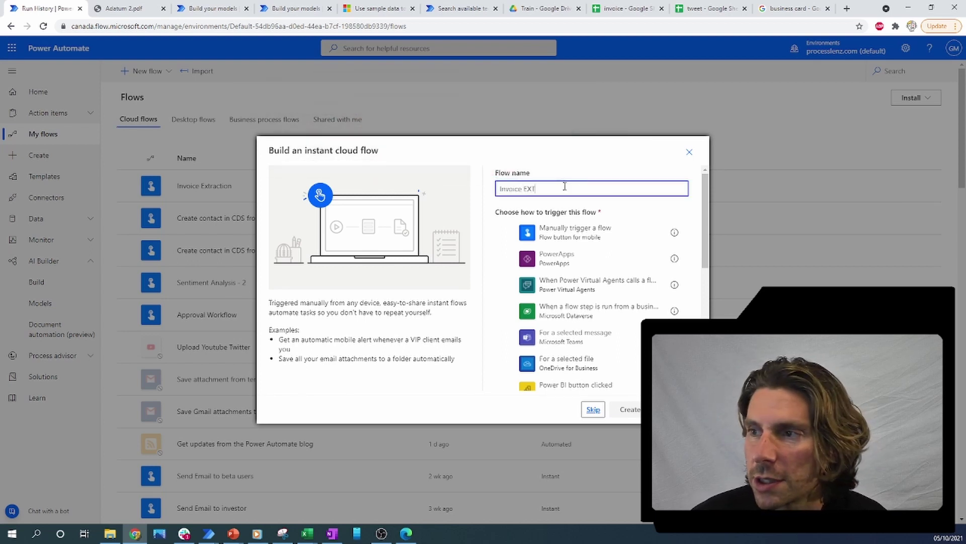
pyautogui.click(564, 234)
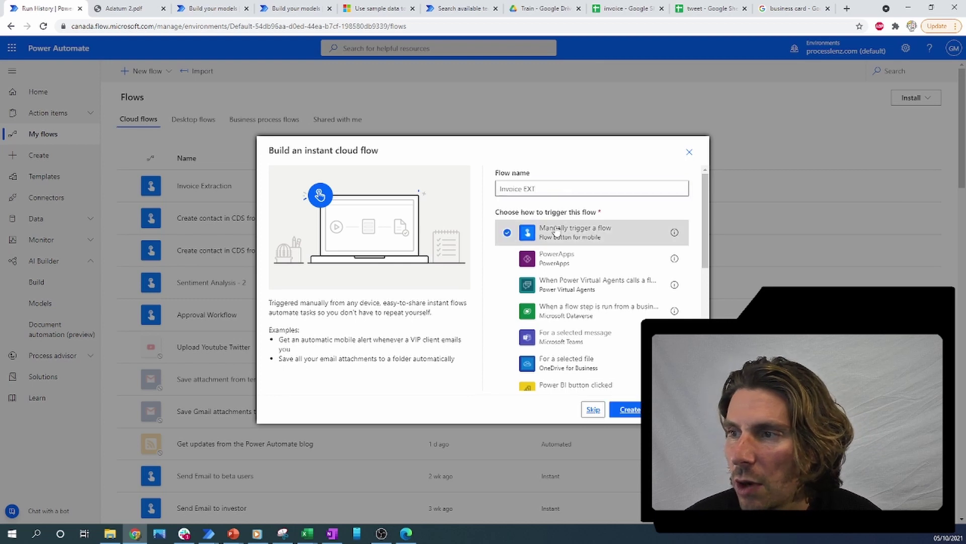
pyautogui.click(636, 411)
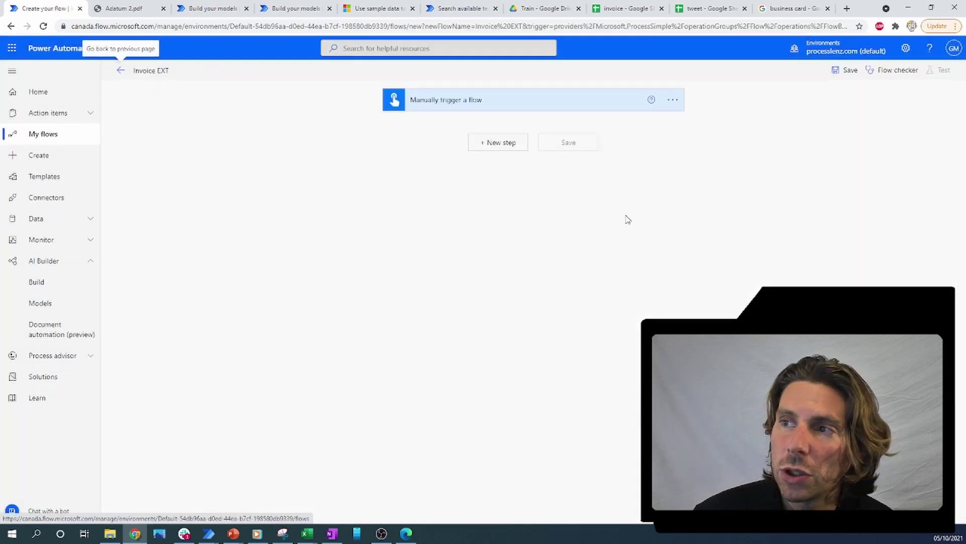
pyautogui.click(498, 144)
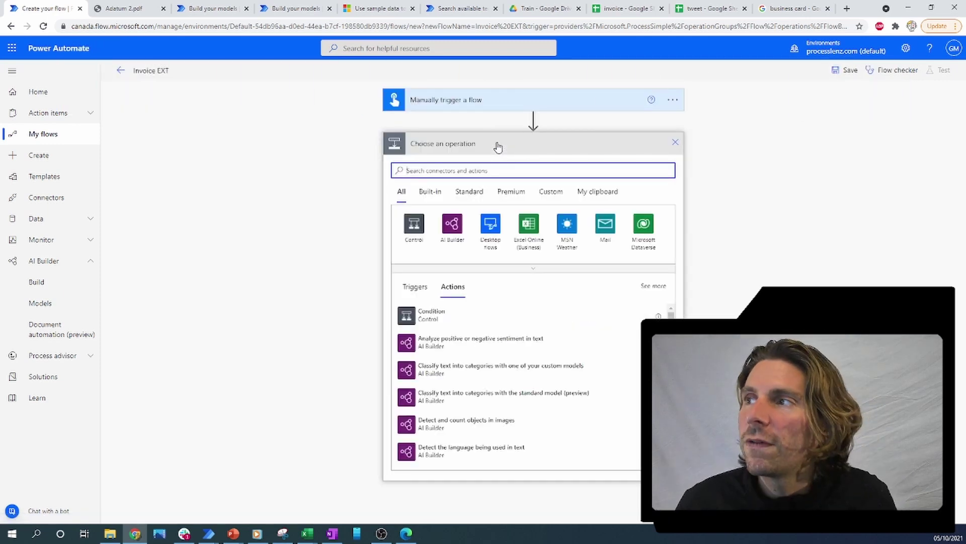
pyautogui.click(540, 8)
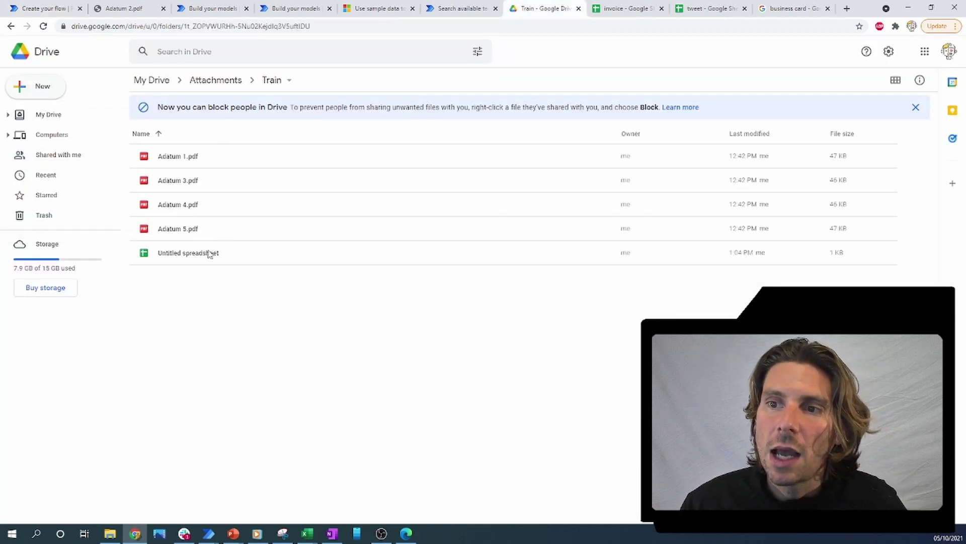
# Step: Create a new folder named 'Test' inside the Train folder
pyautogui.rightClick(203, 280)
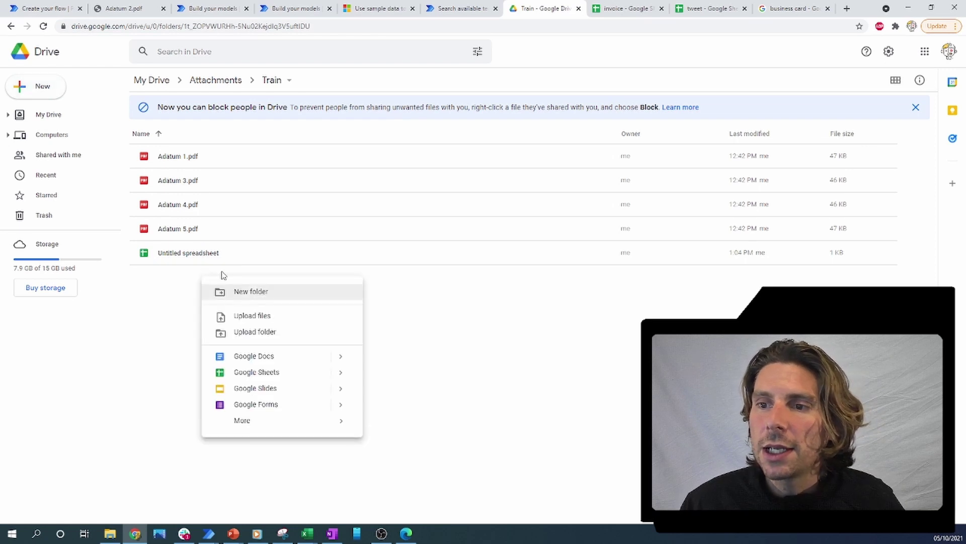
pyautogui.click(255, 290)
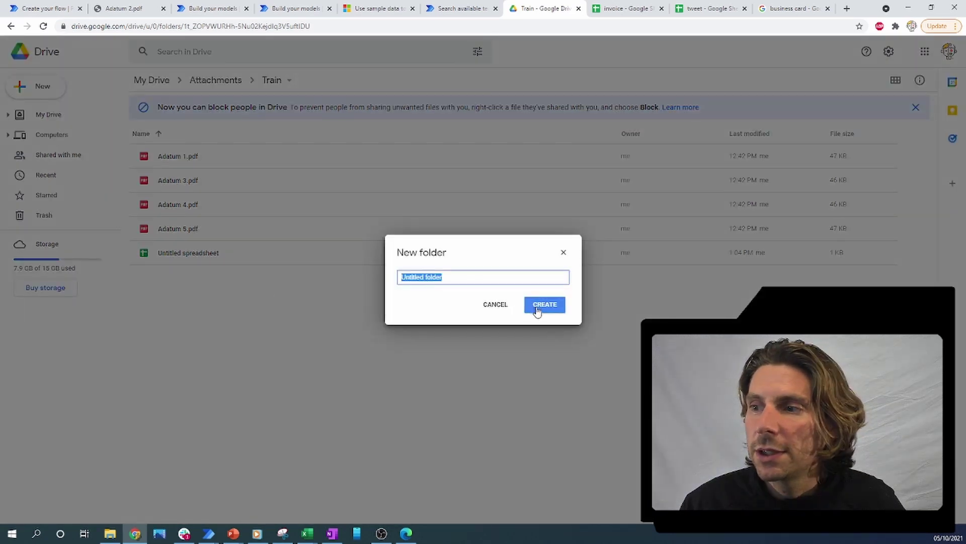
pyautogui.write('Test')
pyautogui.press('Return')
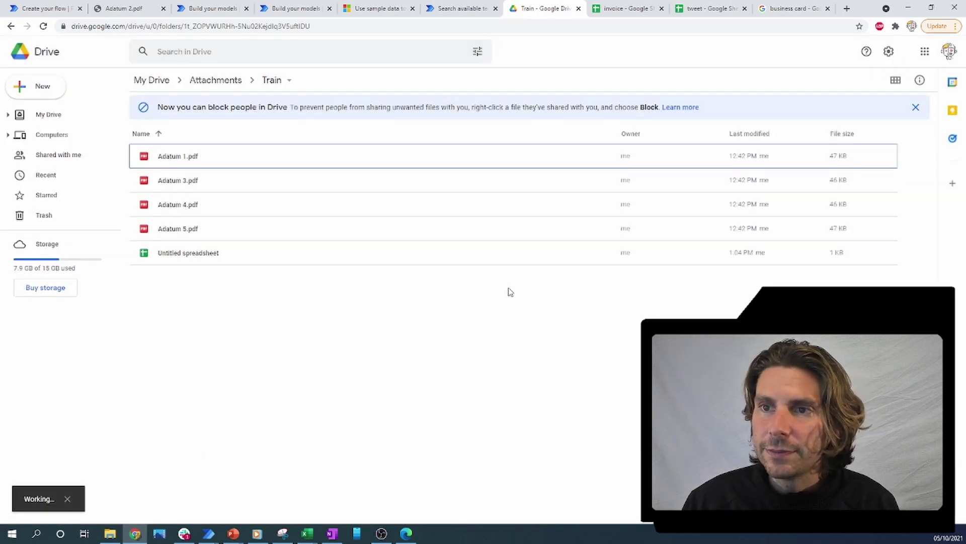
# Step: Move the invoice spreadsheet into Test, check it there, and return to Train
pyautogui.moveTo(175, 280); pyautogui.dragTo(166, 157)
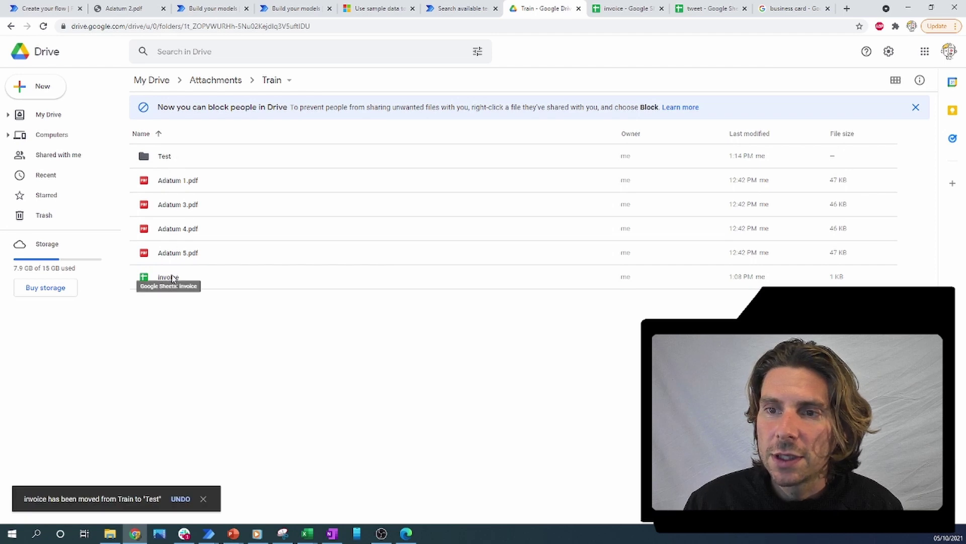
pyautogui.click(172, 156)
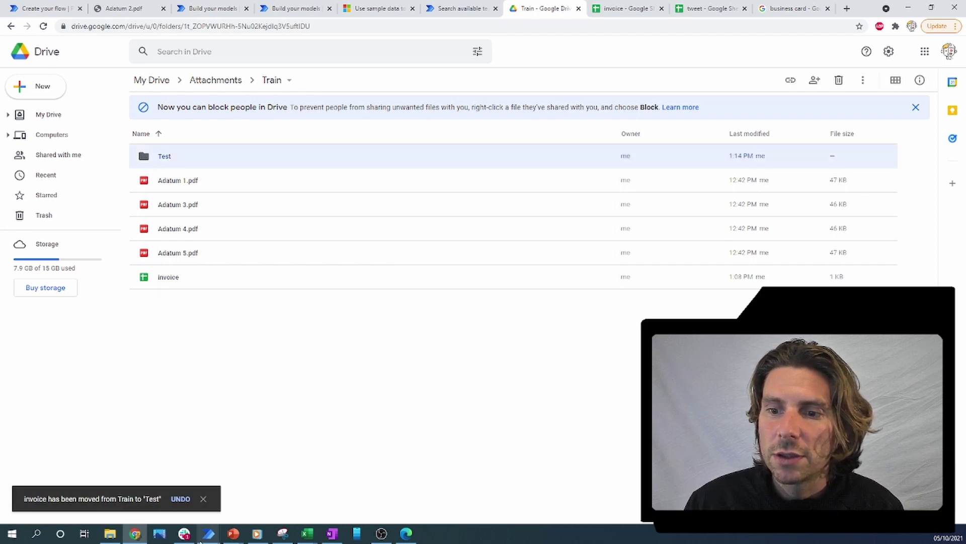
pyautogui.click(203, 498)
pyautogui.doubleClick(166, 156)
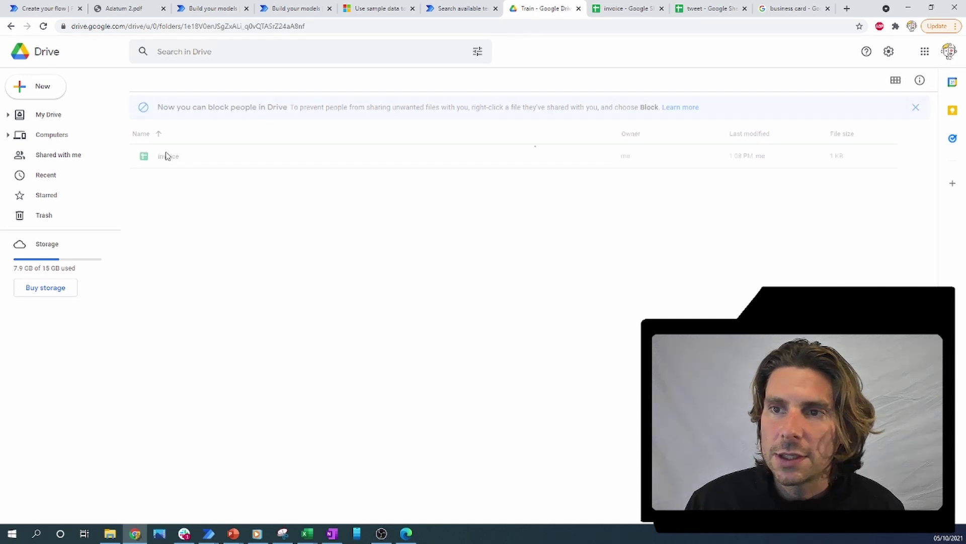
pyautogui.click(11, 26)
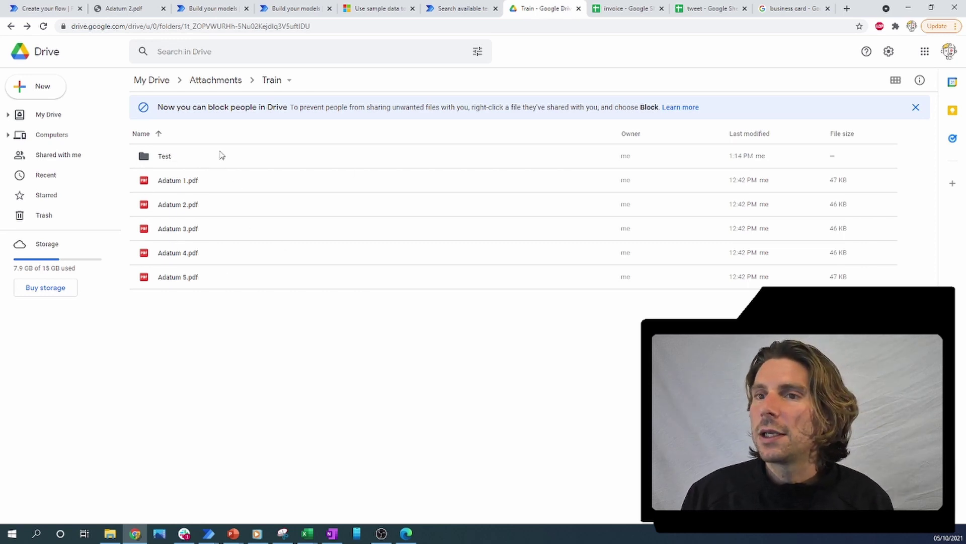
# Step: Check the invoice sheet's columns and preview Adatum 1.pdf, then return to the Invoice EXT editor
pyautogui.click(627, 8)
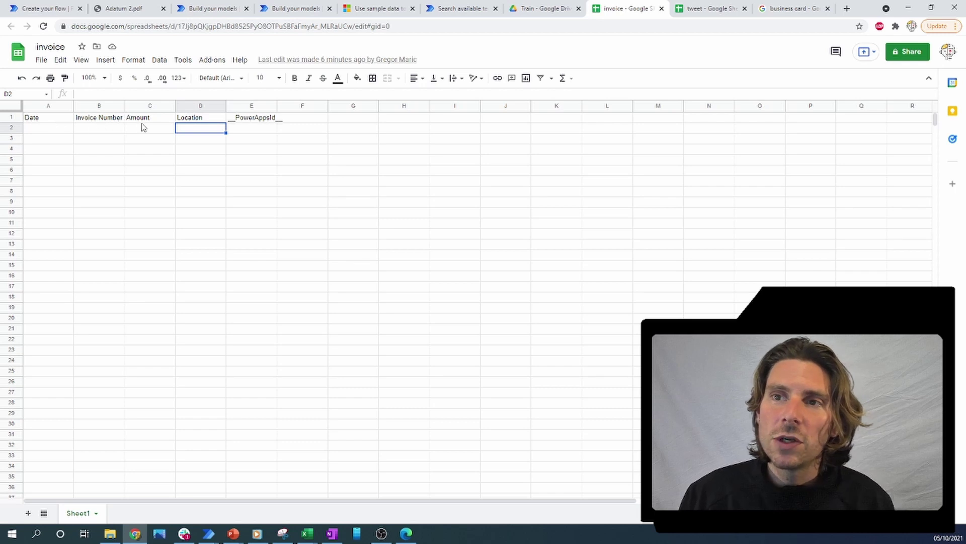
pyautogui.click(533, 9)
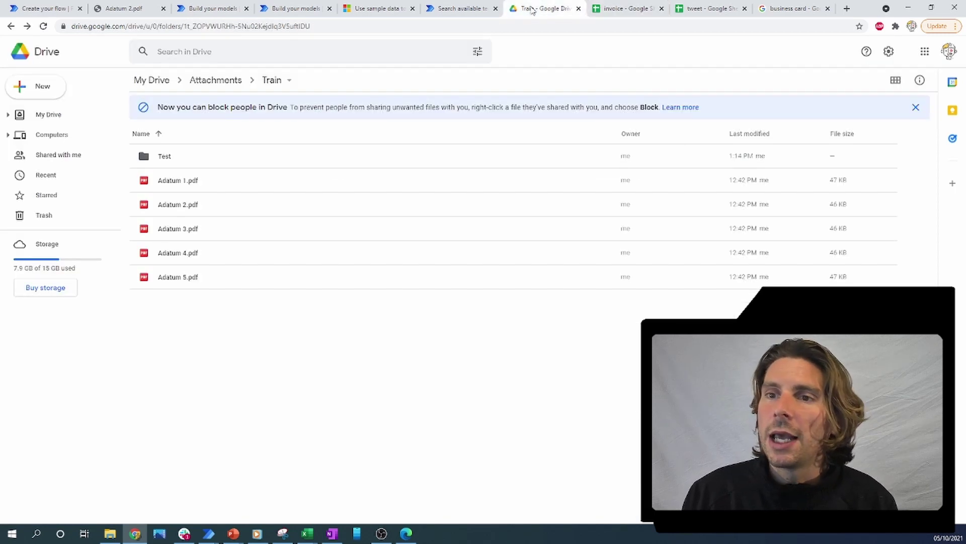
pyautogui.doubleClick(170, 182)
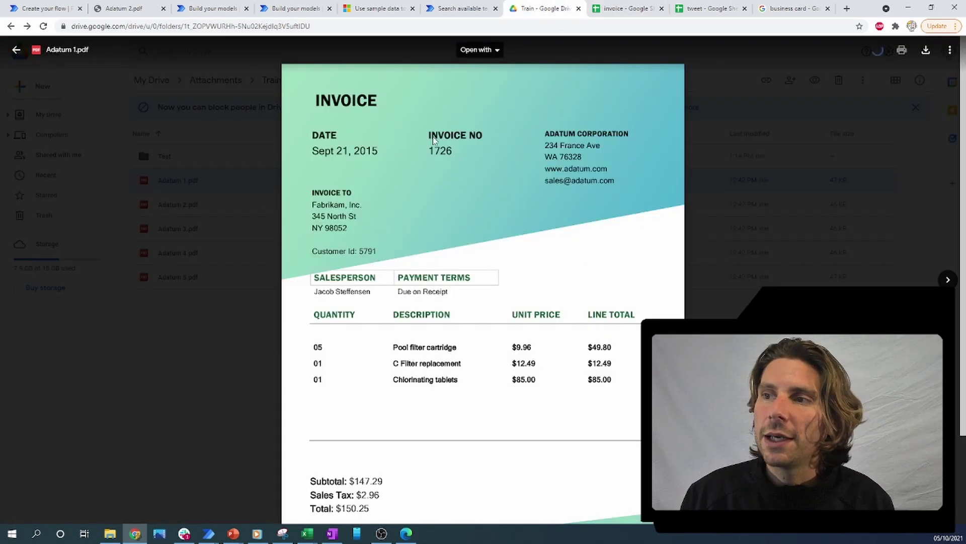
pyautogui.click(787, 199)
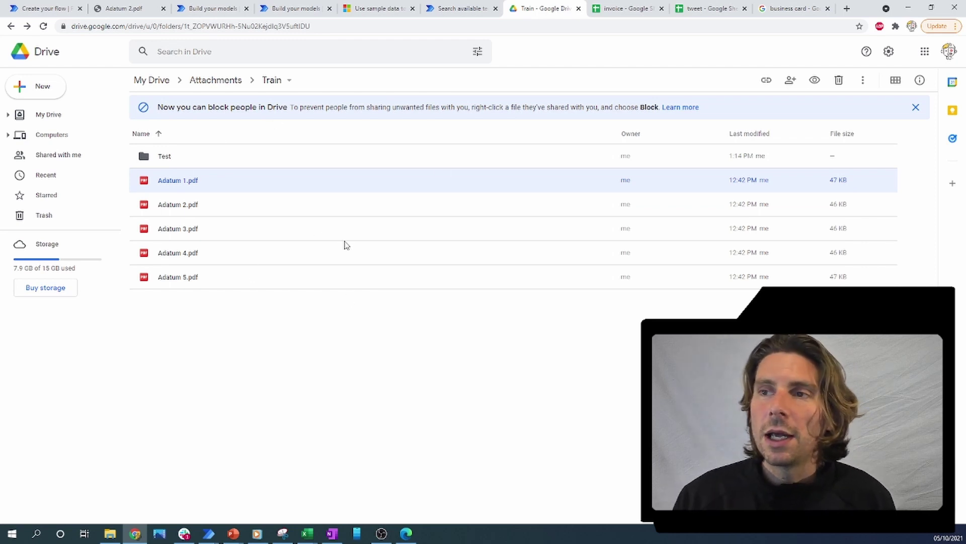
pyautogui.click(48, 9)
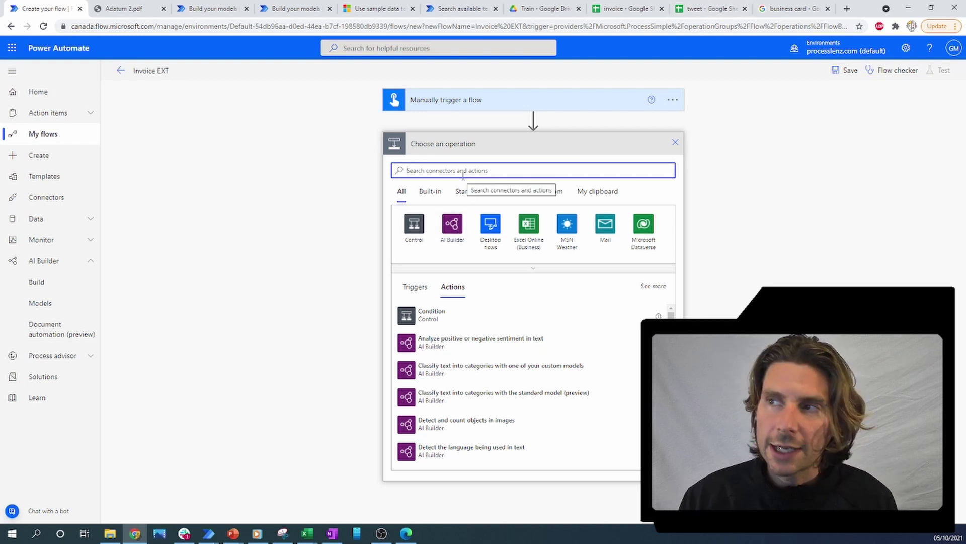
# Step: Add the Google Drive 'List files in folder' action as the next step
pyautogui.write('gdr')
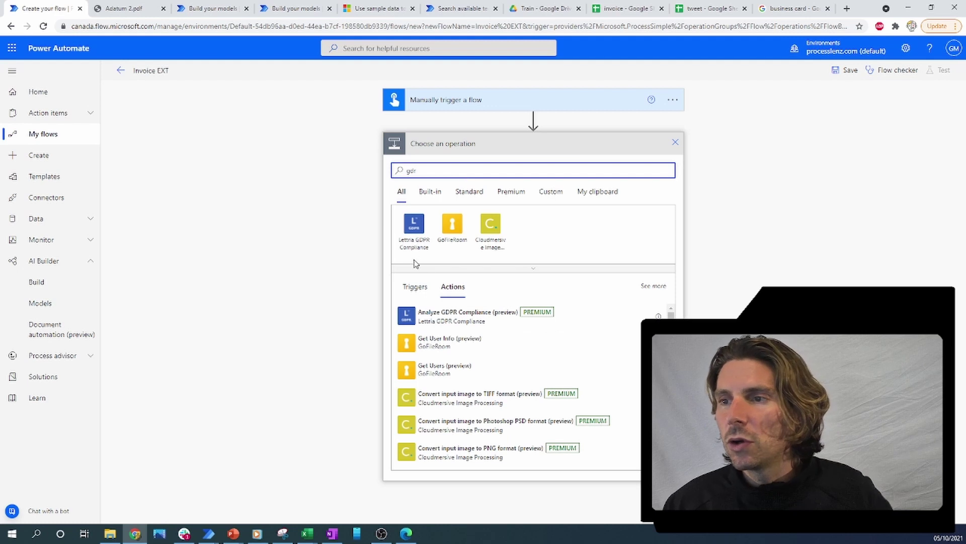
pyautogui.press('BackSpace')
pyautogui.press('BackSpace')
pyautogui.write('drive')
pyautogui.click(413, 224)
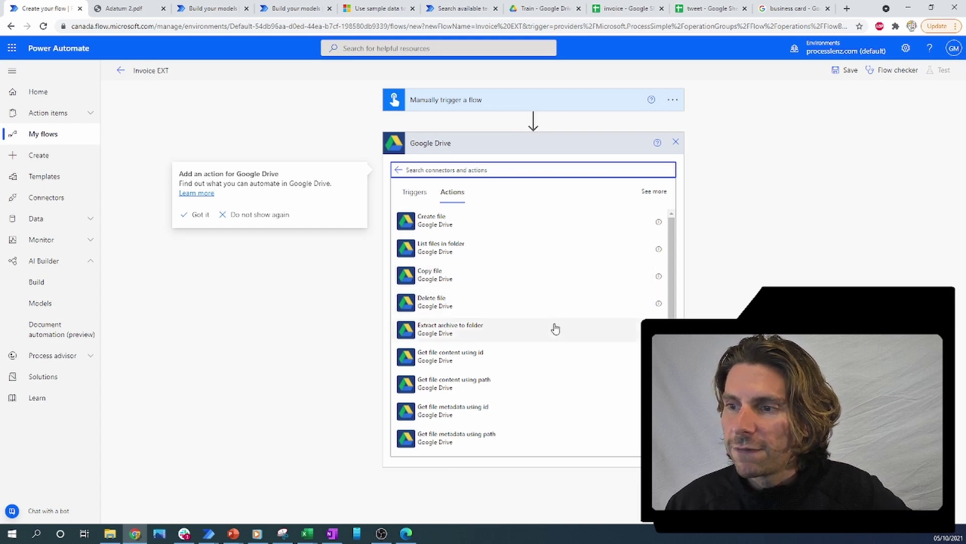
pyautogui.click(444, 252)
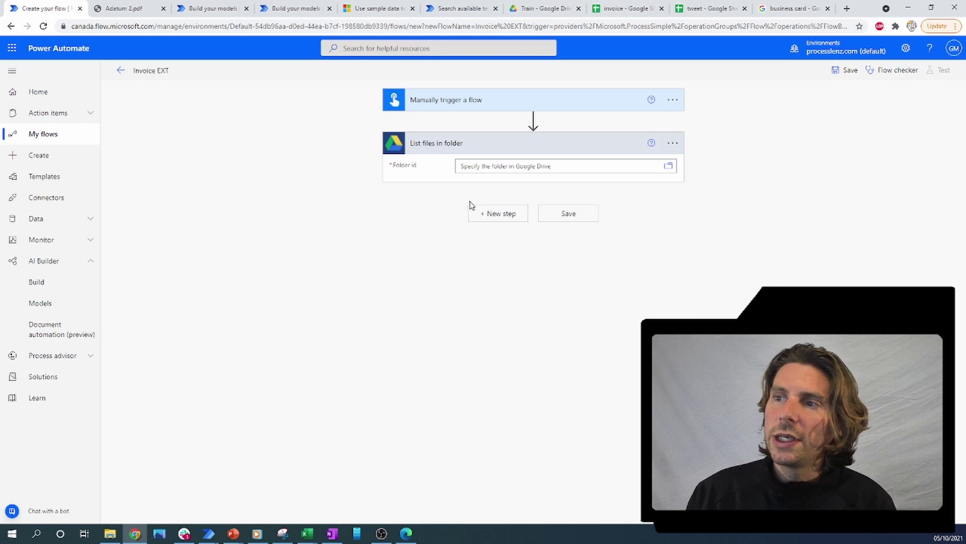
# Step: Set its Folder id to /Attachments/Train and save the flow
pyautogui.click(668, 166)
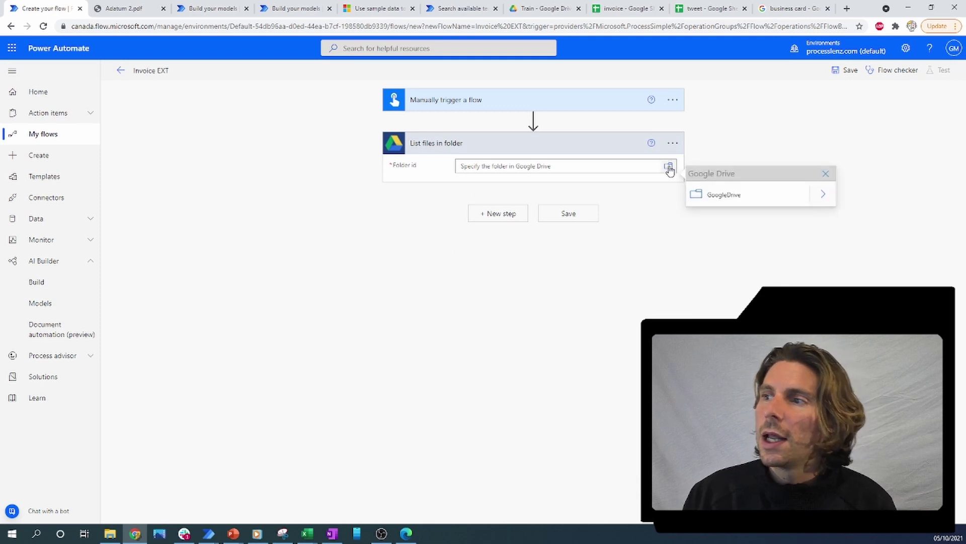
pyautogui.click(824, 195)
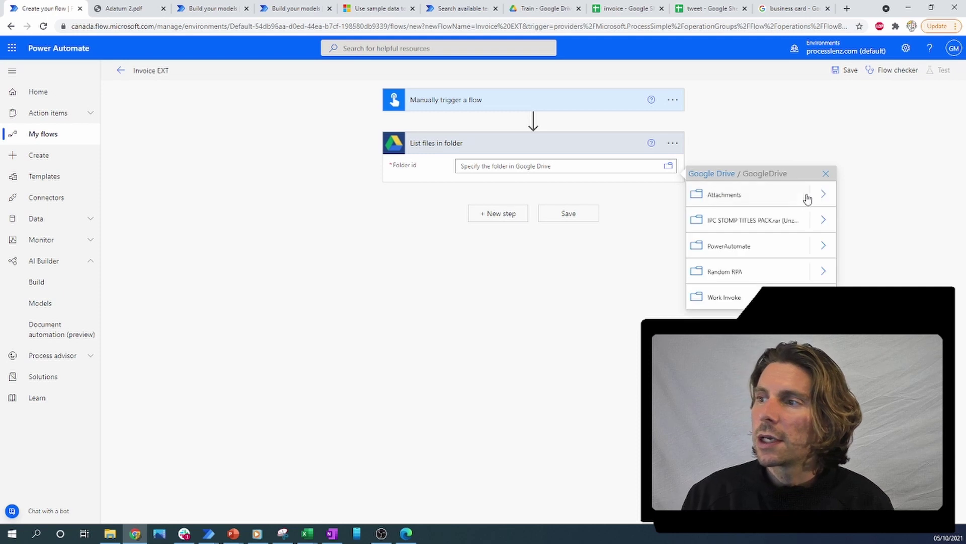
pyautogui.click(828, 200)
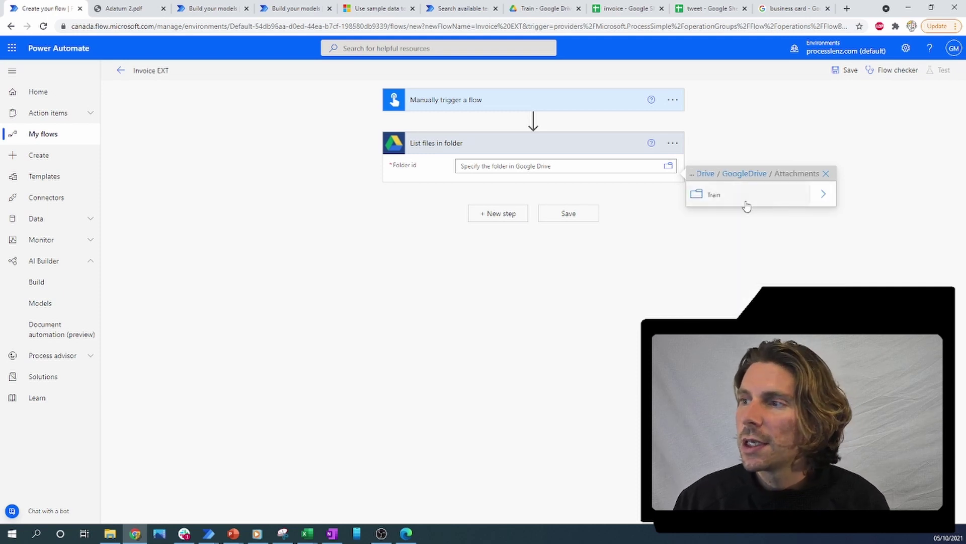
pyautogui.click(720, 200)
pyautogui.click(566, 221)
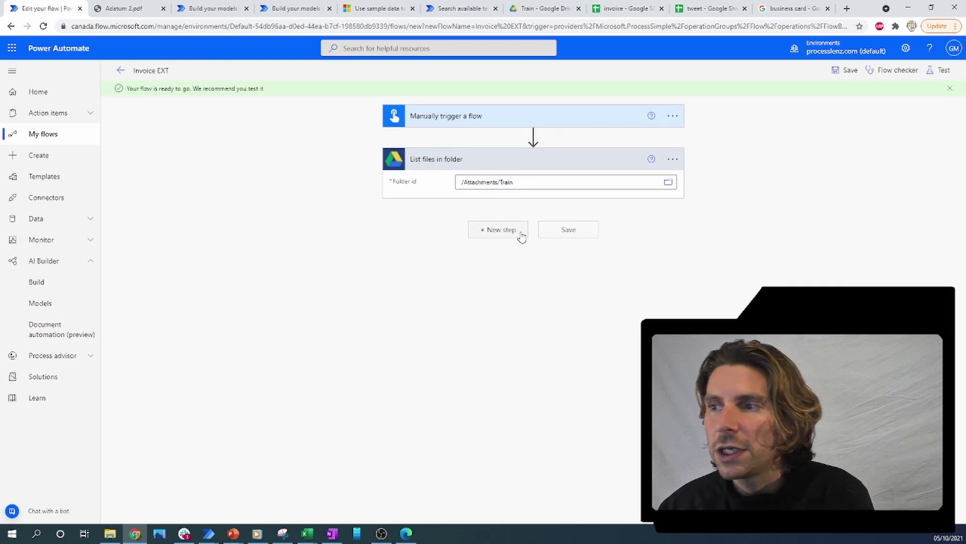
# Step: Add Google Drive 'Get file content using id' with File id from the listed files, inside Apply to each
pyautogui.click(513, 231)
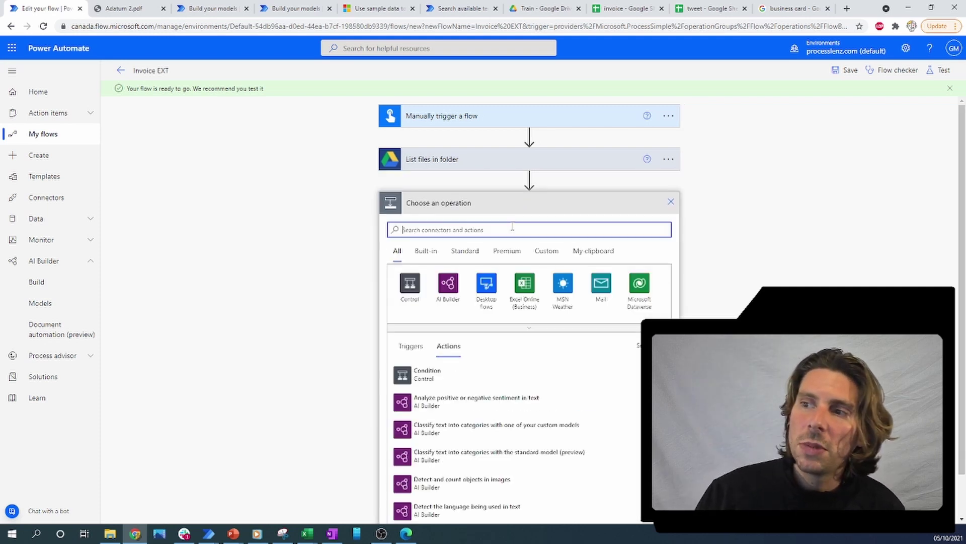
pyautogui.write('drive')
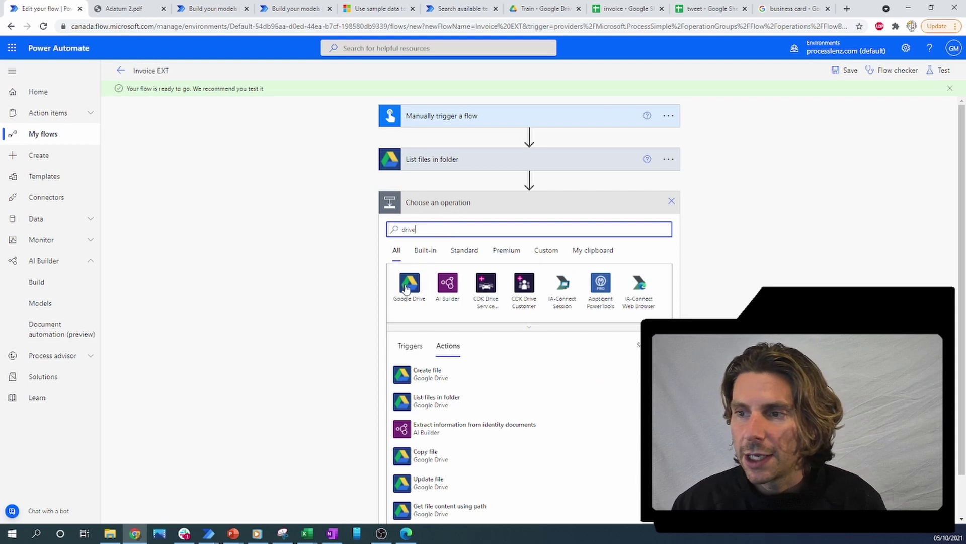
pyautogui.click(408, 284)
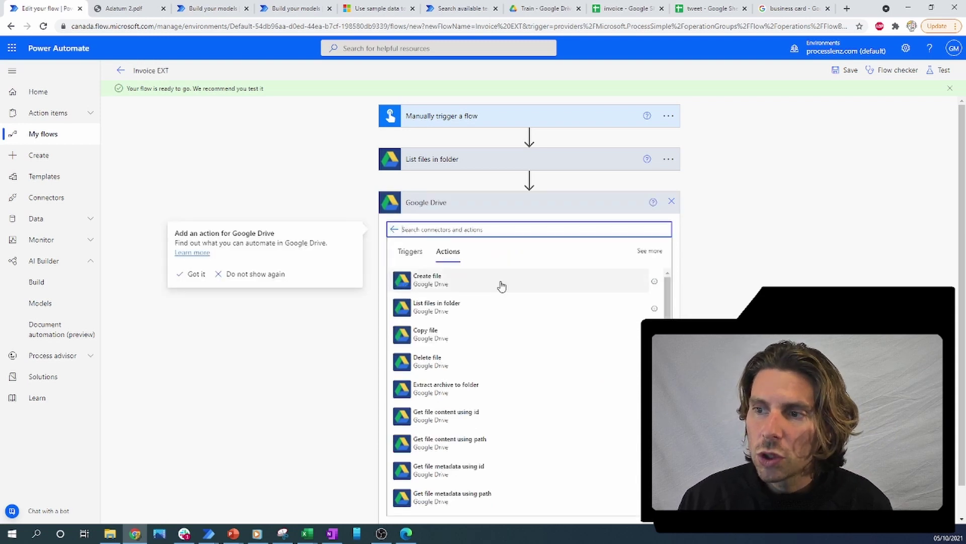
pyautogui.click(446, 420)
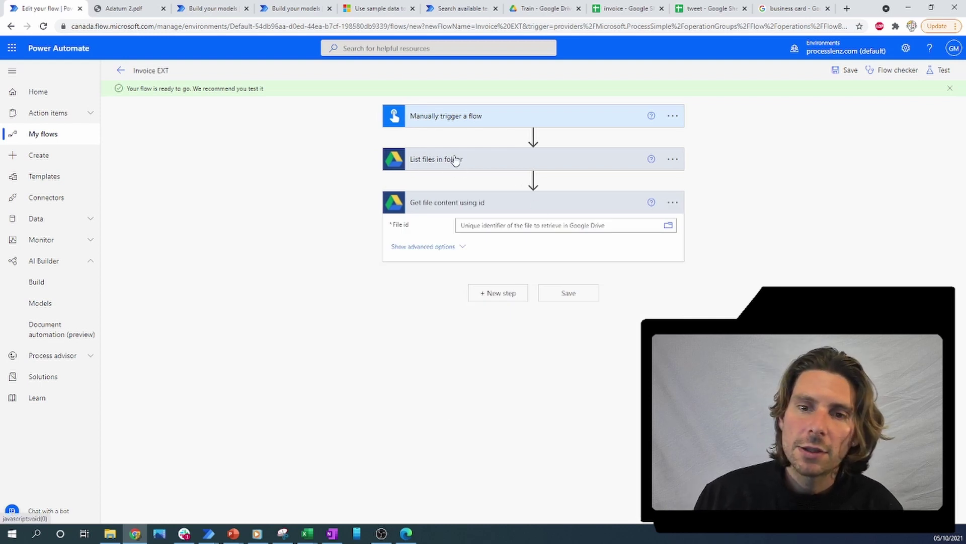
pyautogui.click(464, 225)
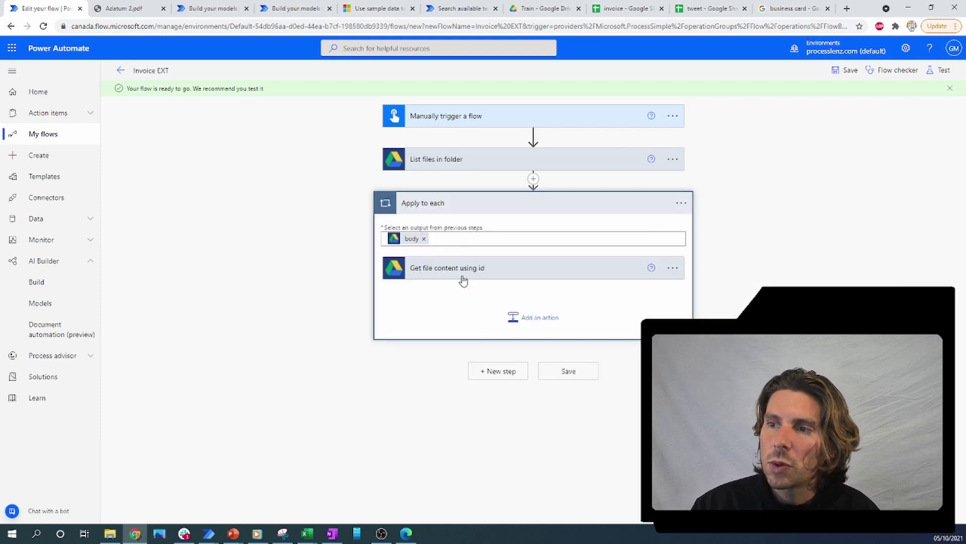
pyautogui.click(538, 319)
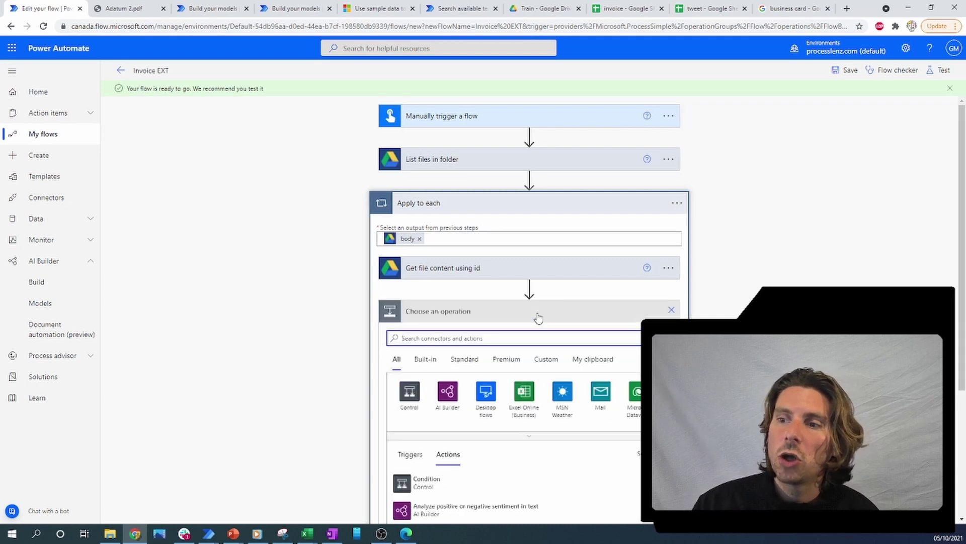
# Step: Choose the AI Builder connector for the new action inside the Apply to each loop
pyautogui.scroll(-1, 504, 337)
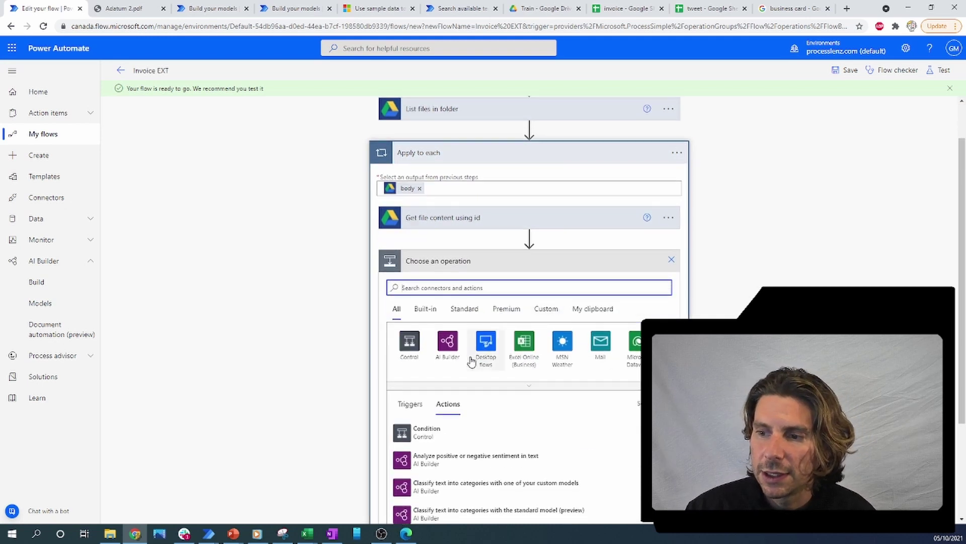
pyautogui.scroll(-1, 496, 383)
pyautogui.scroll(-1, 523, 410)
pyautogui.scroll(2, 586, 428)
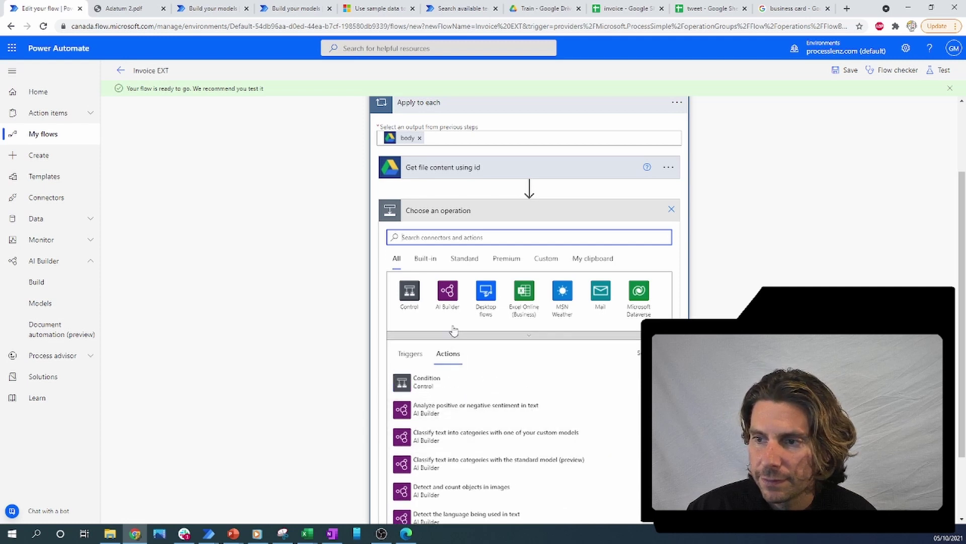
pyautogui.click(454, 292)
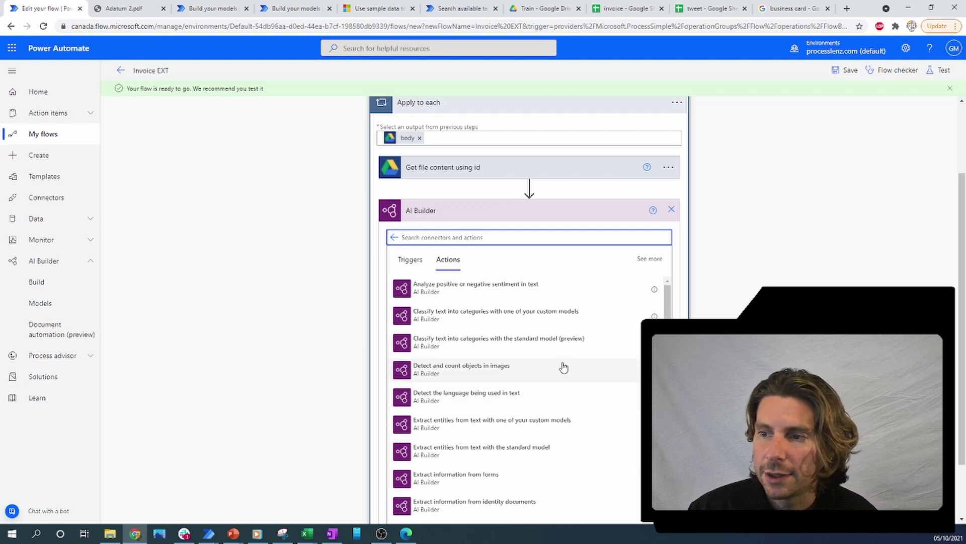
pyautogui.scroll(2, 564, 367)
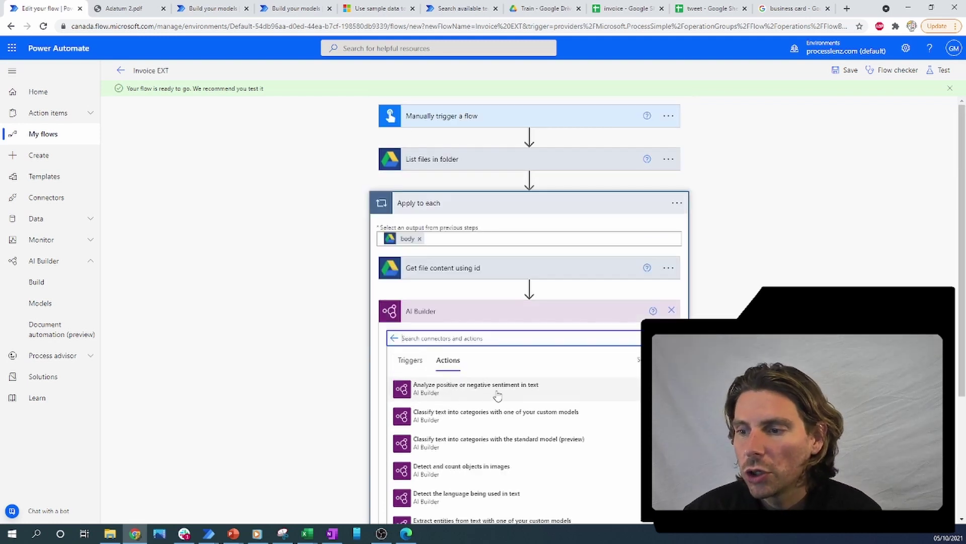
pyautogui.scroll(-1, 494, 401)
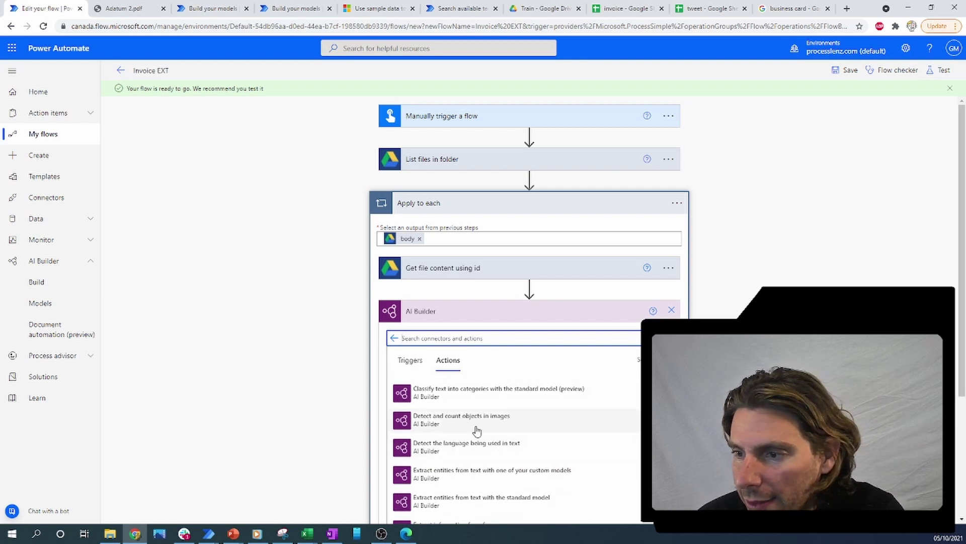
# Step: Add 'Extract information from forms' with model InvoiceAImodel, form type PDF Document, and Form = File Content
pyautogui.scroll(-1, 503, 471)
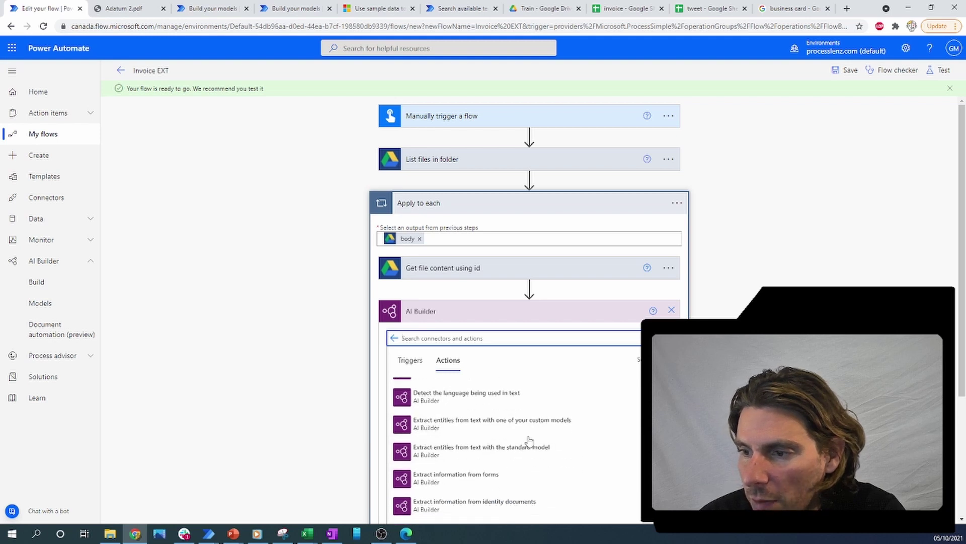
pyautogui.click(451, 477)
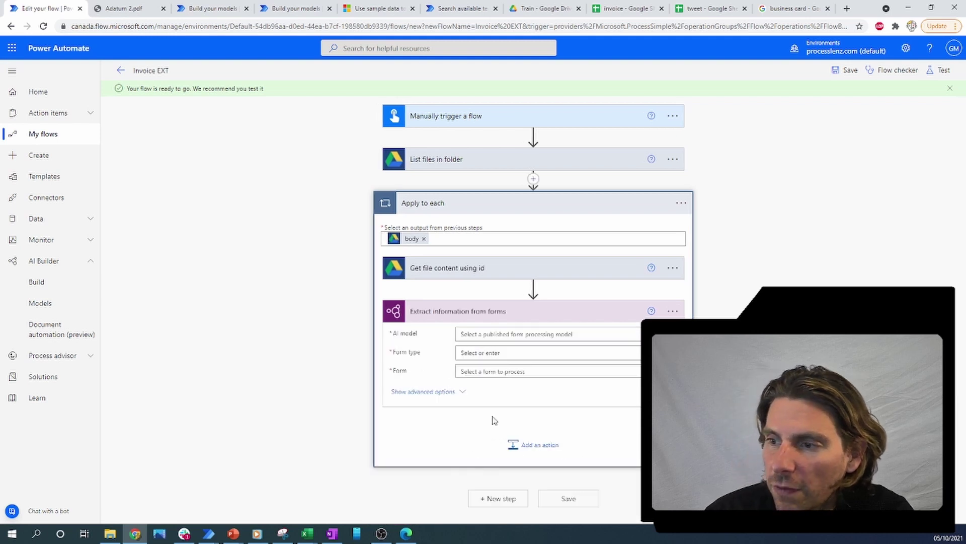
pyautogui.click(609, 335)
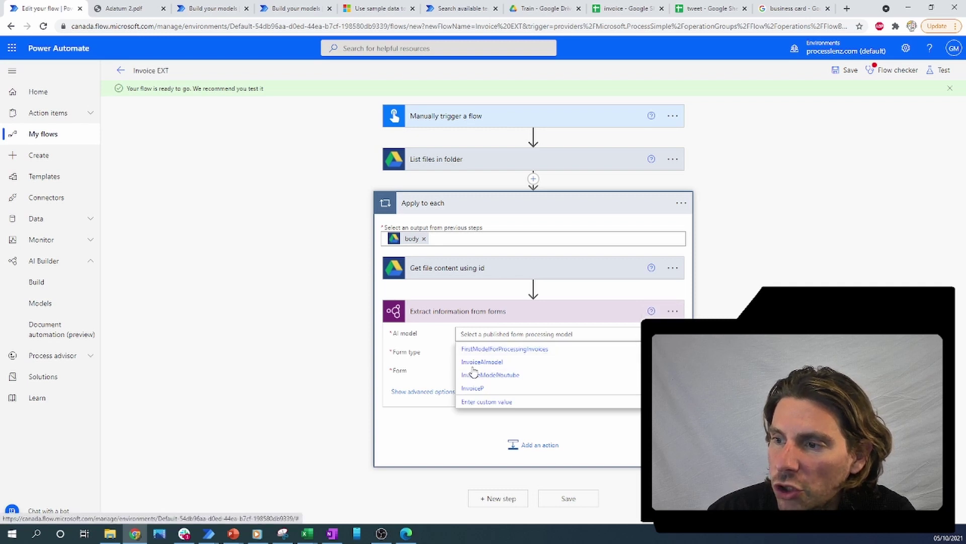
pyautogui.click(493, 366)
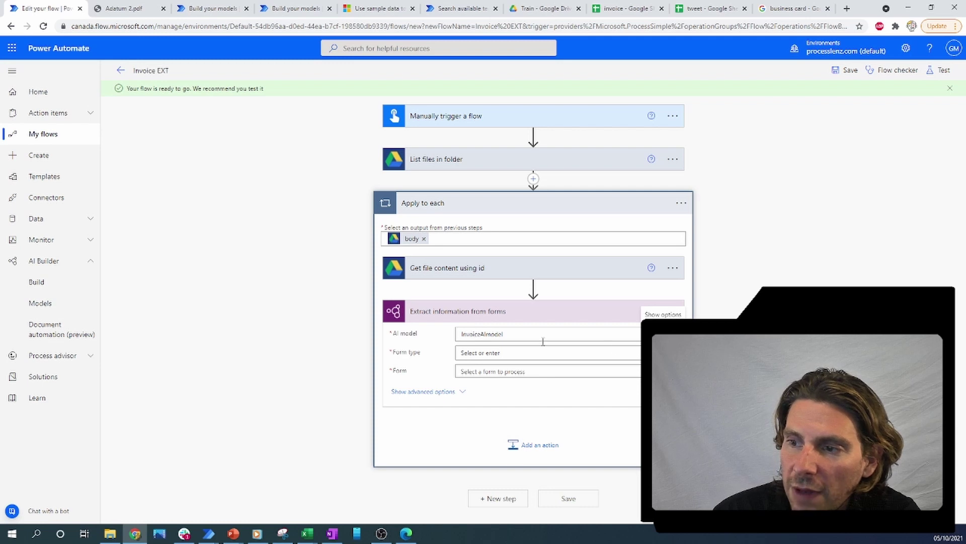
pyautogui.click(503, 352)
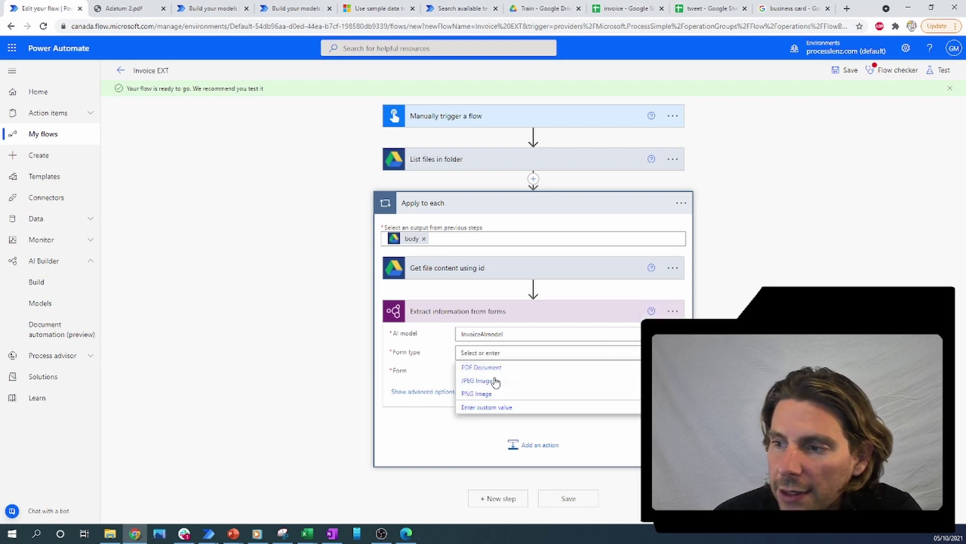
pyautogui.click(481, 368)
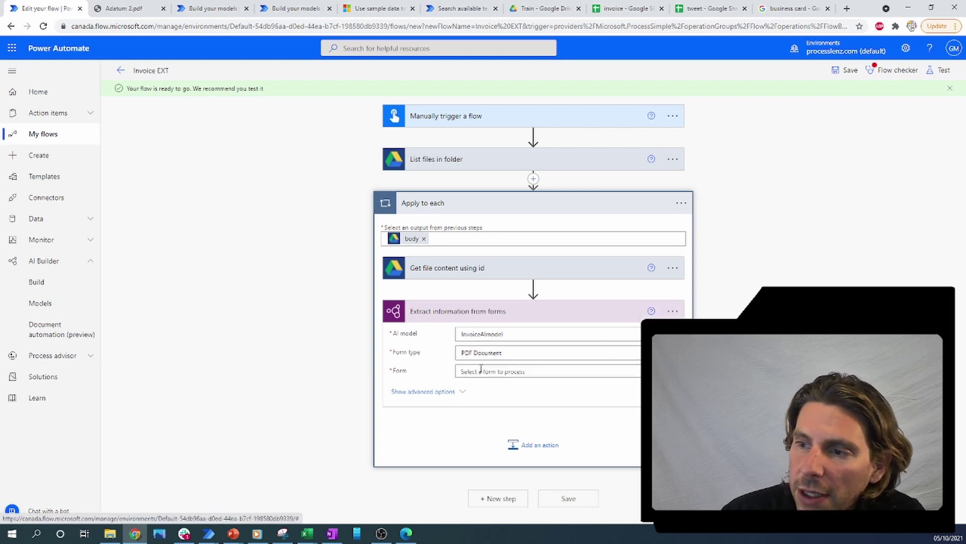
pyautogui.click(528, 371)
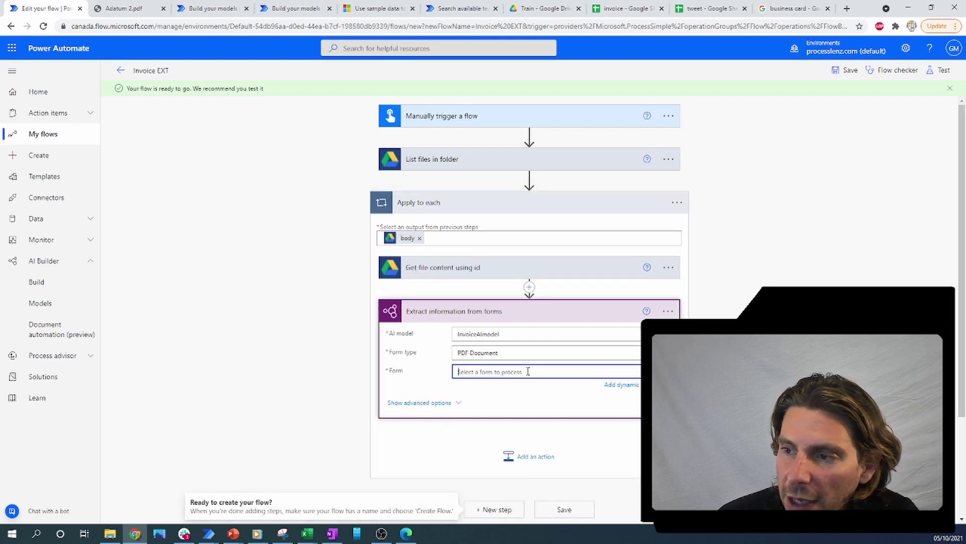
pyautogui.click(755, 382)
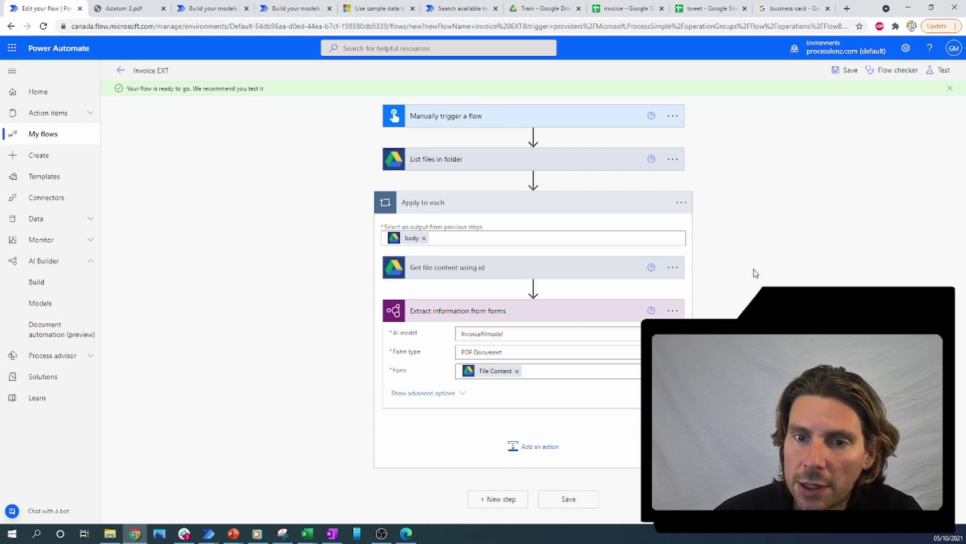
# Step: Add a Google Sheets 'Insert row' action in the loop targeting /Attachments/Train/Test/invoice
pyautogui.click(488, 309)
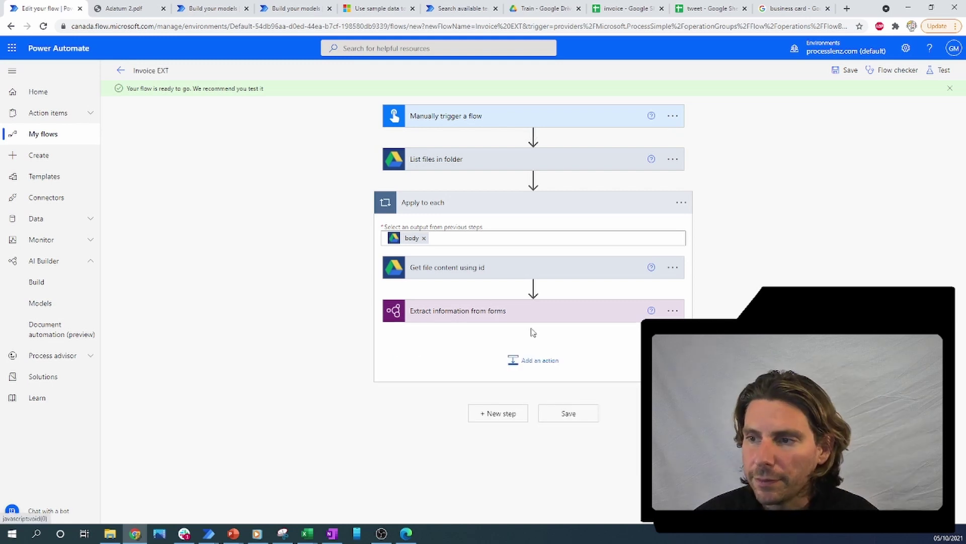
pyautogui.click(539, 364)
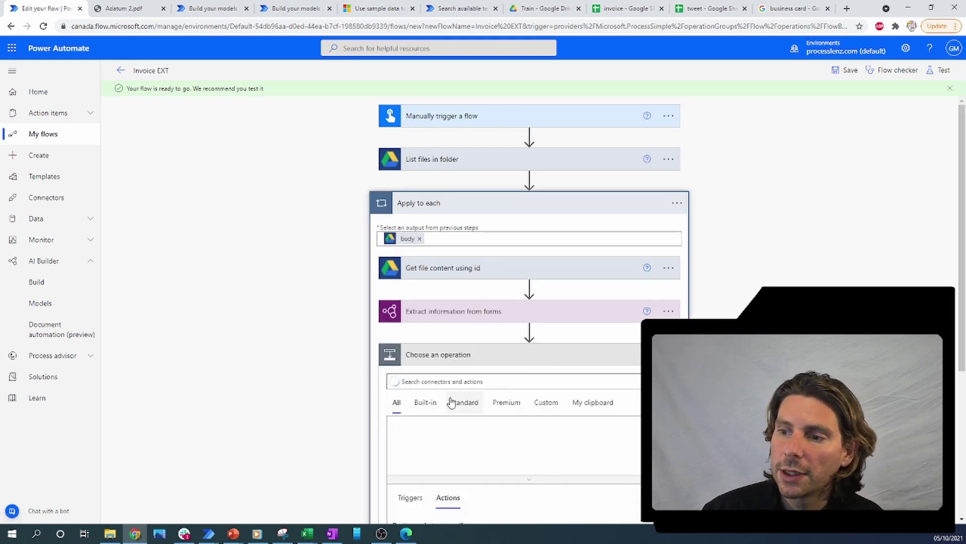
pyautogui.write('shee')
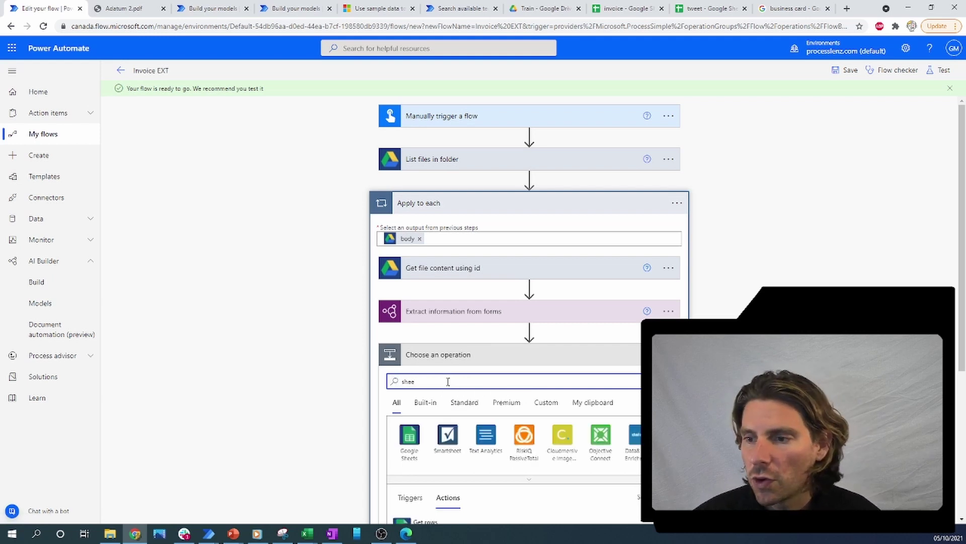
pyautogui.click(410, 439)
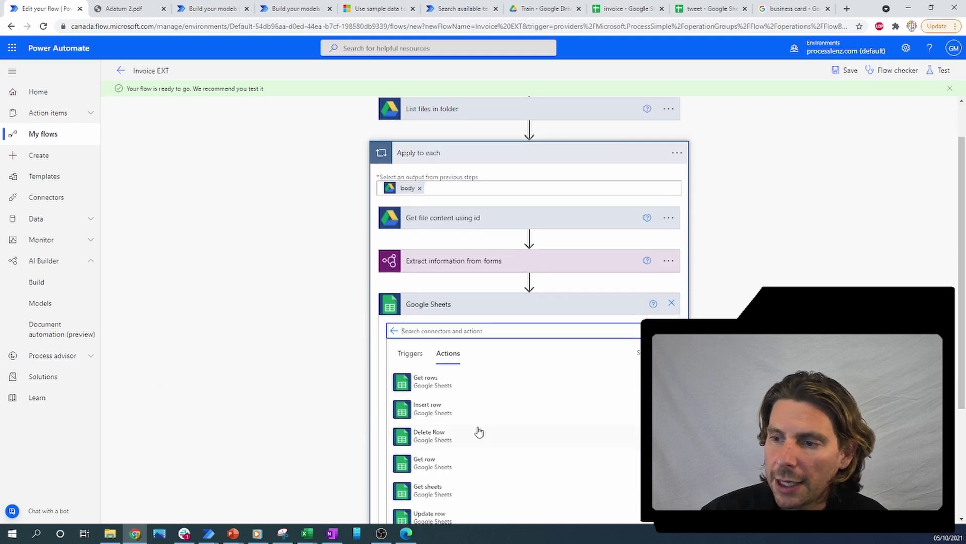
pyautogui.click(460, 410)
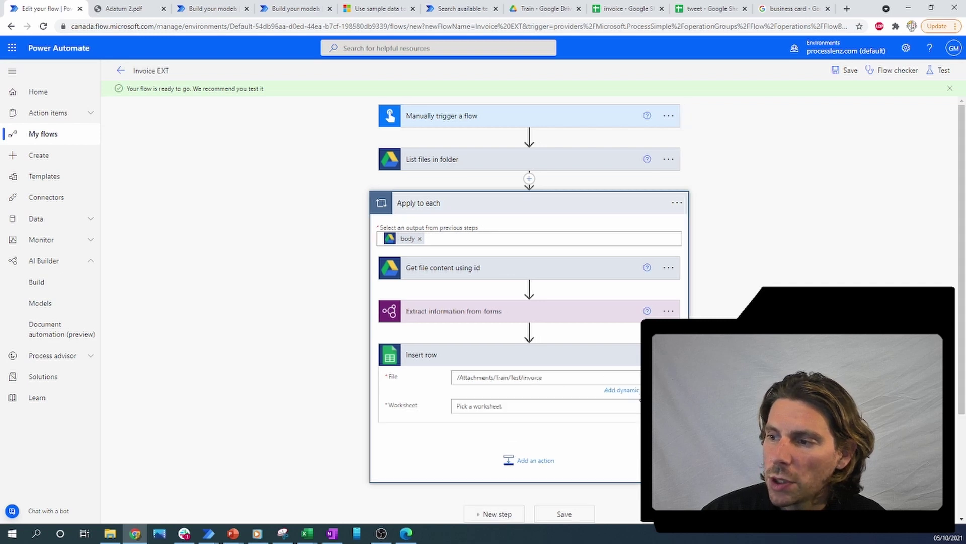
pyautogui.click(468, 405)
# Step: Set the worksheet to Sheet1, map Total value into Amount, and save the flow
pyautogui.click(465, 414)
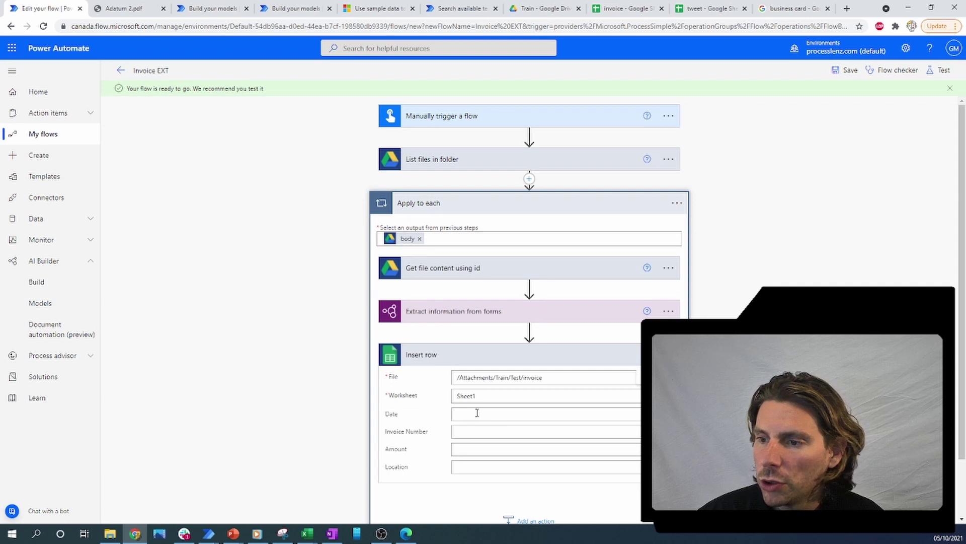
pyautogui.click(477, 413)
pyautogui.scroll(-2, 477, 412)
pyautogui.click(478, 340)
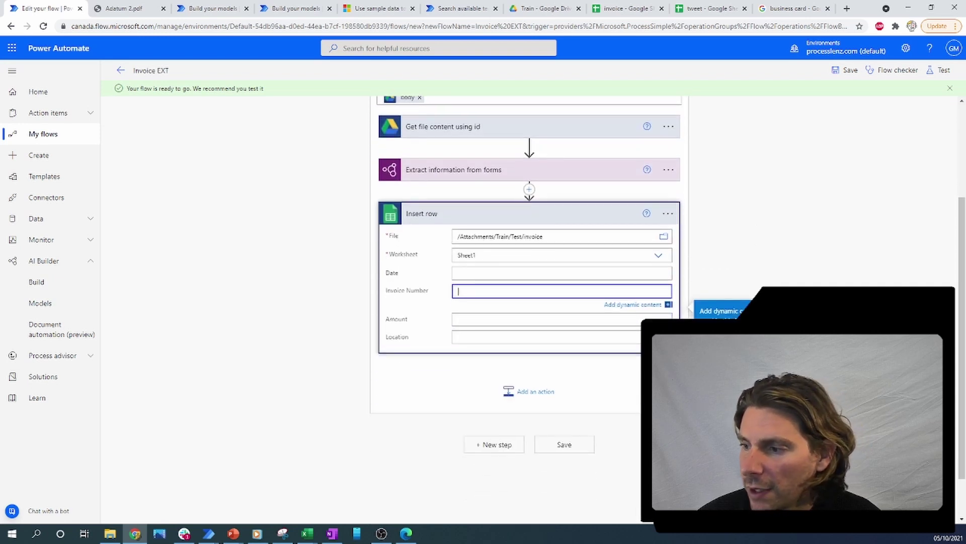
pyautogui.click(460, 319)
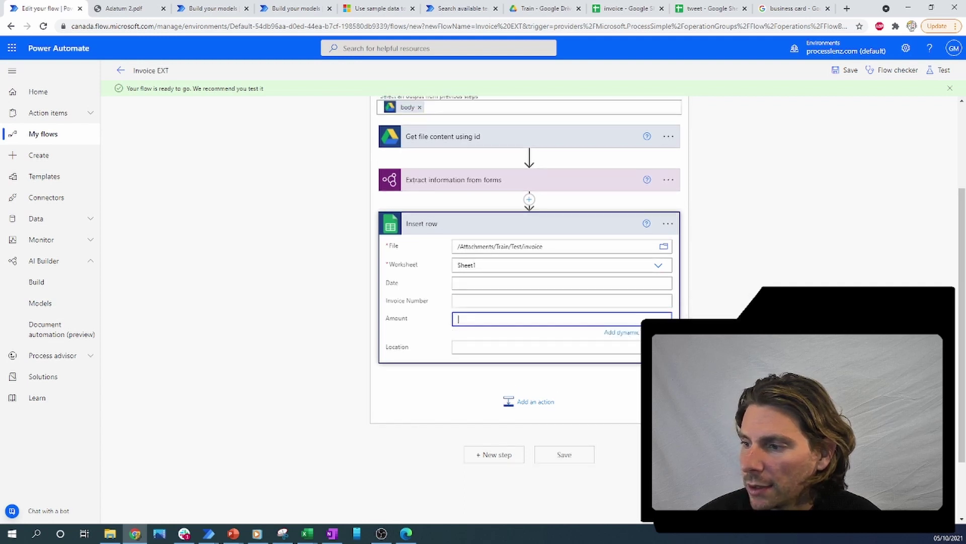
pyautogui.click(546, 330)
pyautogui.click(738, 292)
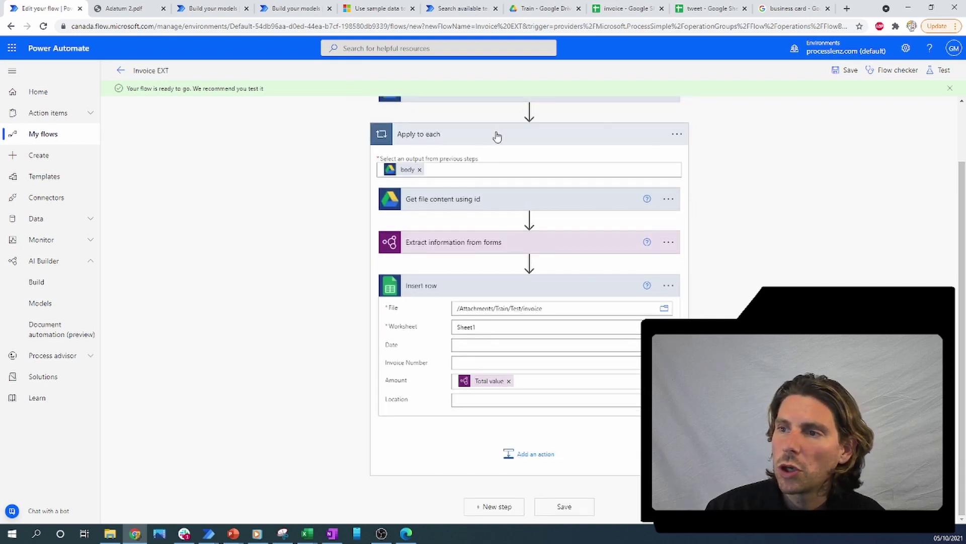
pyautogui.click(854, 71)
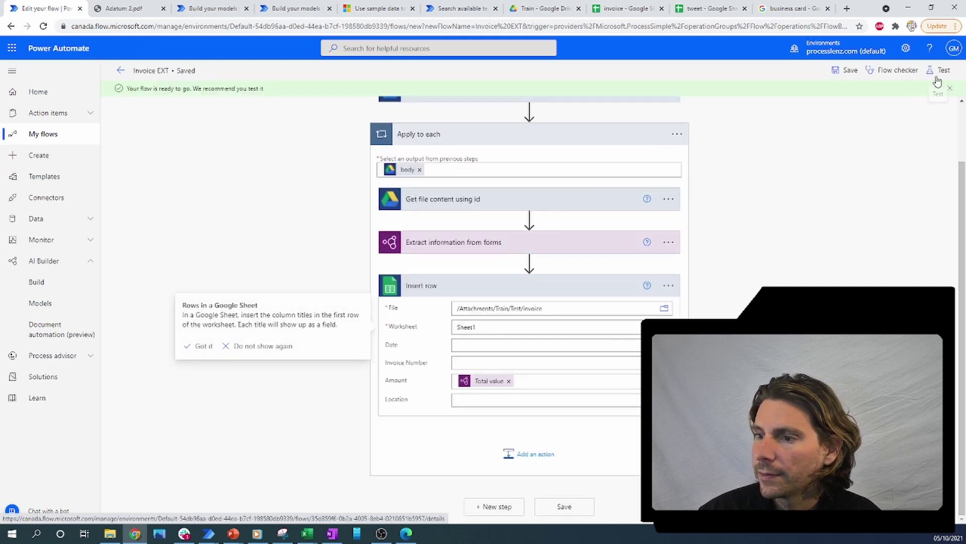
# Step: Check the invoice sheet's column headers, then start a test of Invoice EXT
pyautogui.click(708, 8)
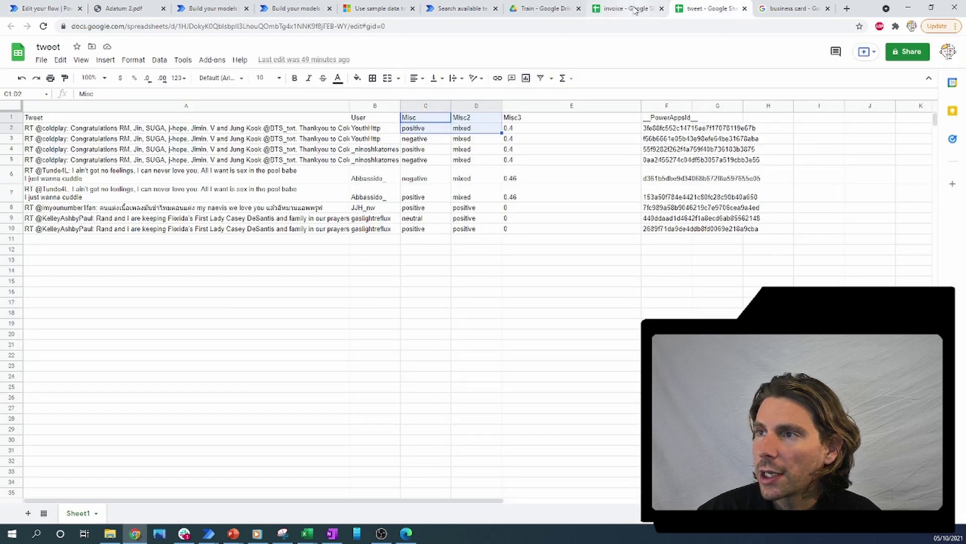
pyautogui.click(627, 9)
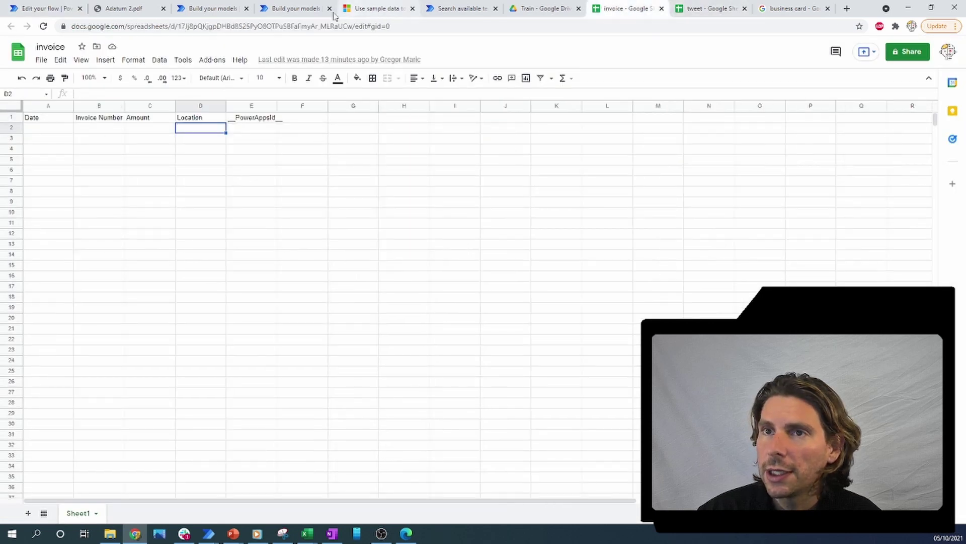
pyautogui.click(44, 8)
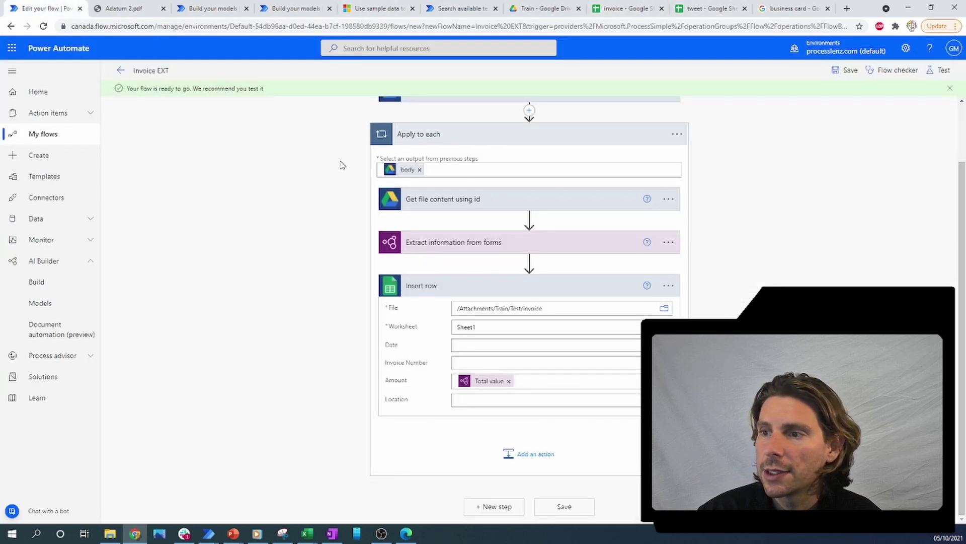
pyautogui.click(940, 70)
# Step: Run the Invoice EXT test manually and check the invoice sheet for new total rows
pyautogui.click(814, 506)
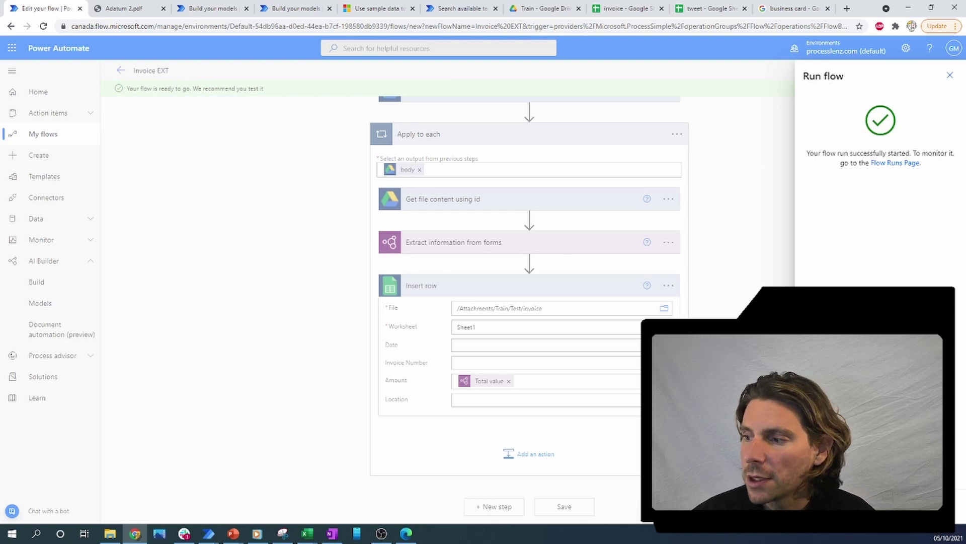
pyautogui.click(817, 508)
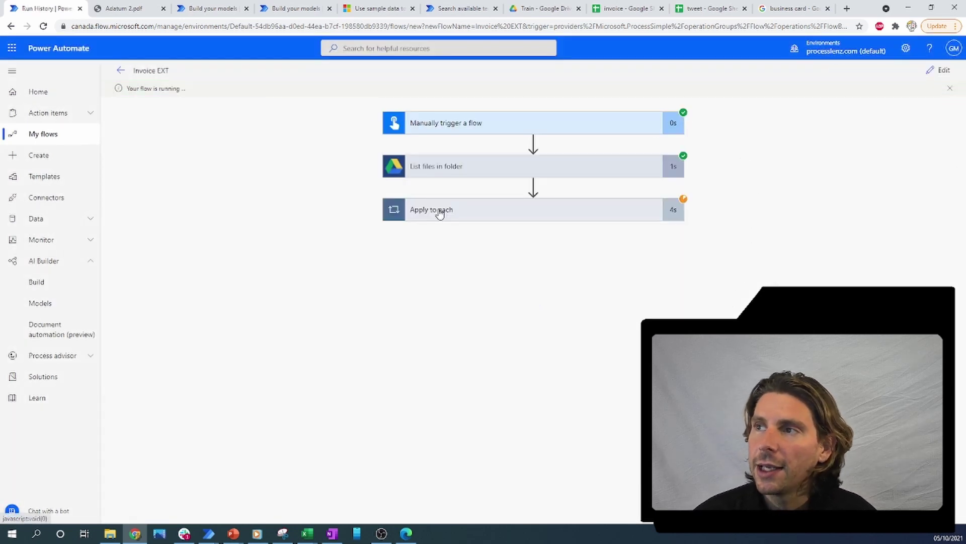
pyautogui.click(616, 7)
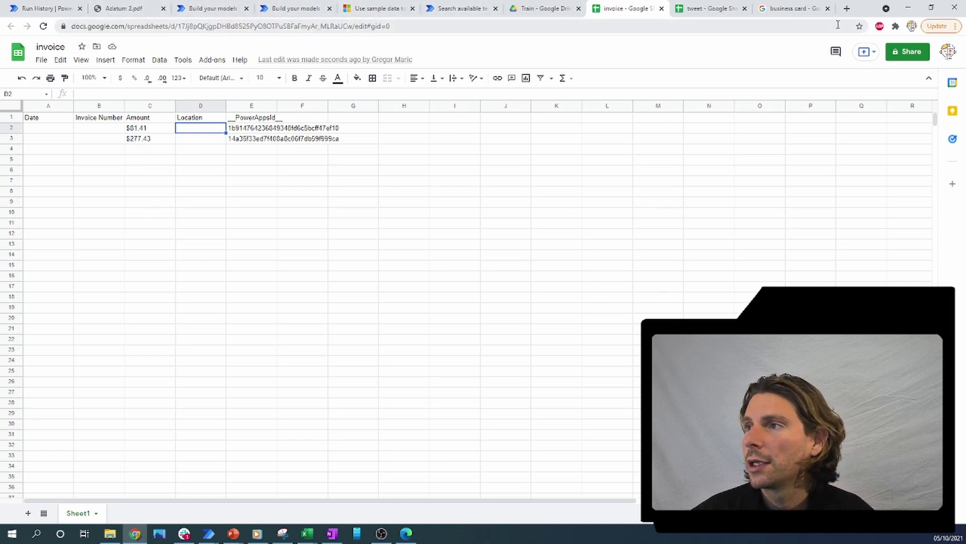
# Step: Preview the Adatum 1.pdf and Adatum 2.pdf invoices in the Train folder to read their totals
pyautogui.click(536, 9)
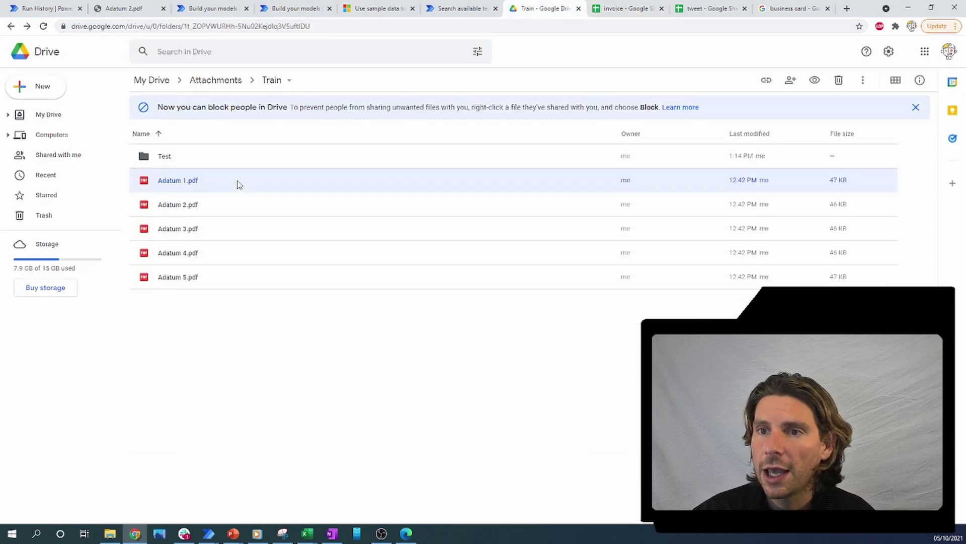
pyautogui.doubleClick(219, 186)
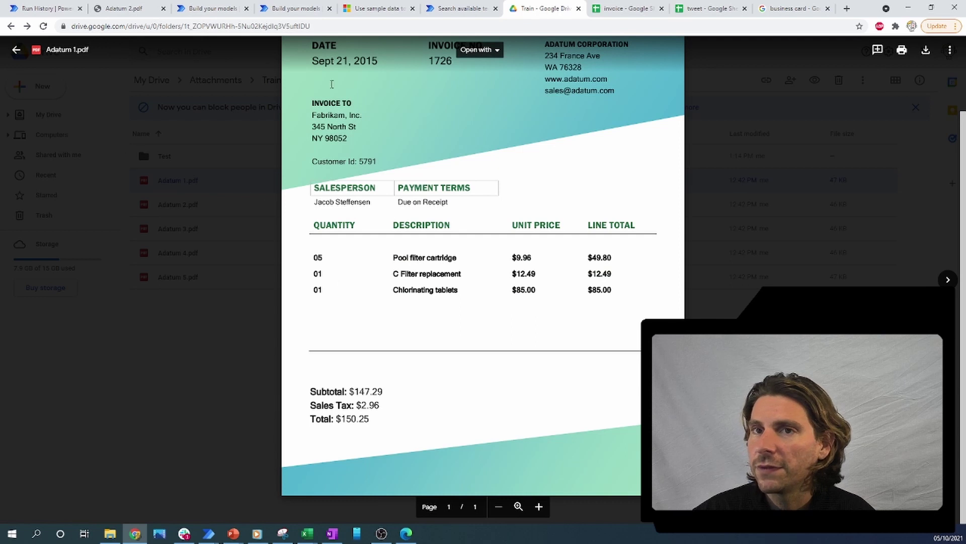
pyautogui.click(948, 280)
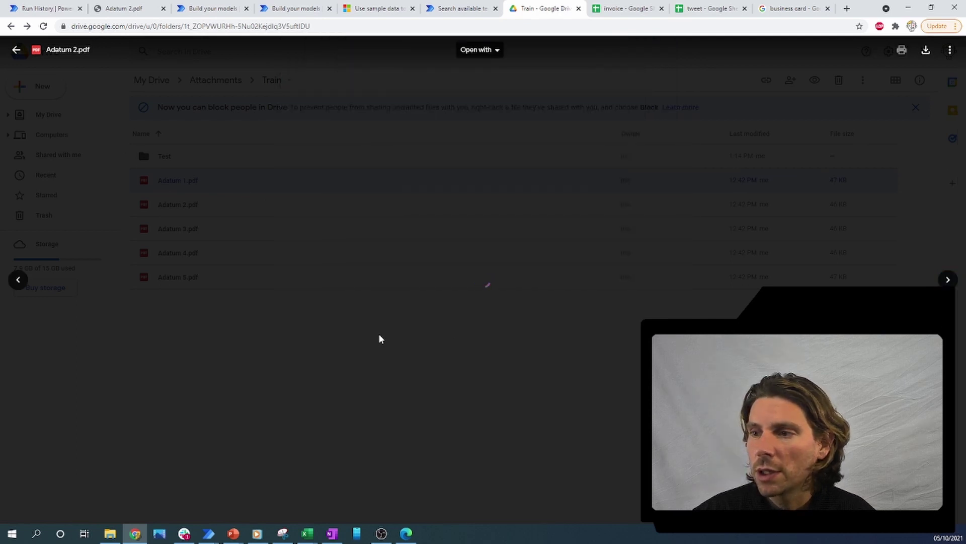
pyautogui.scroll(-2, 387, 353)
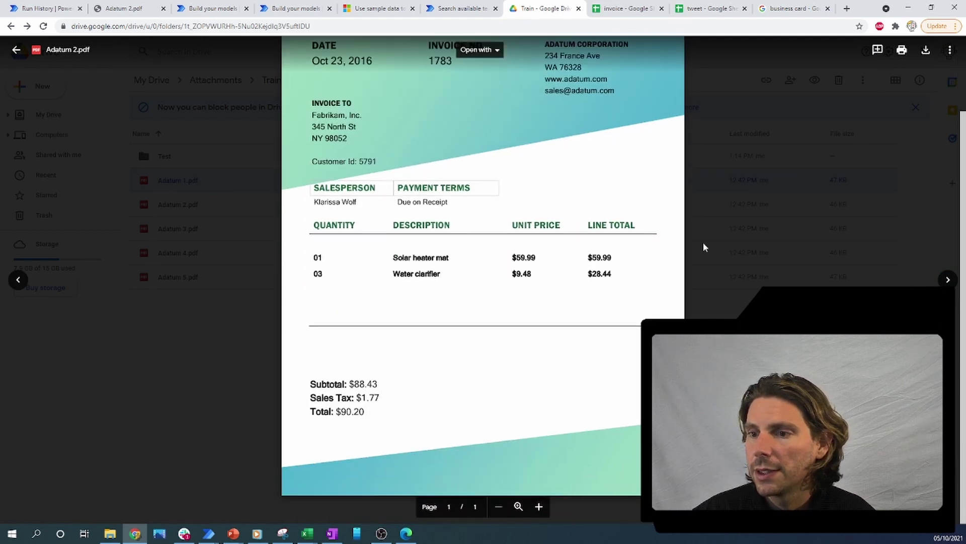
pyautogui.click(703, 243)
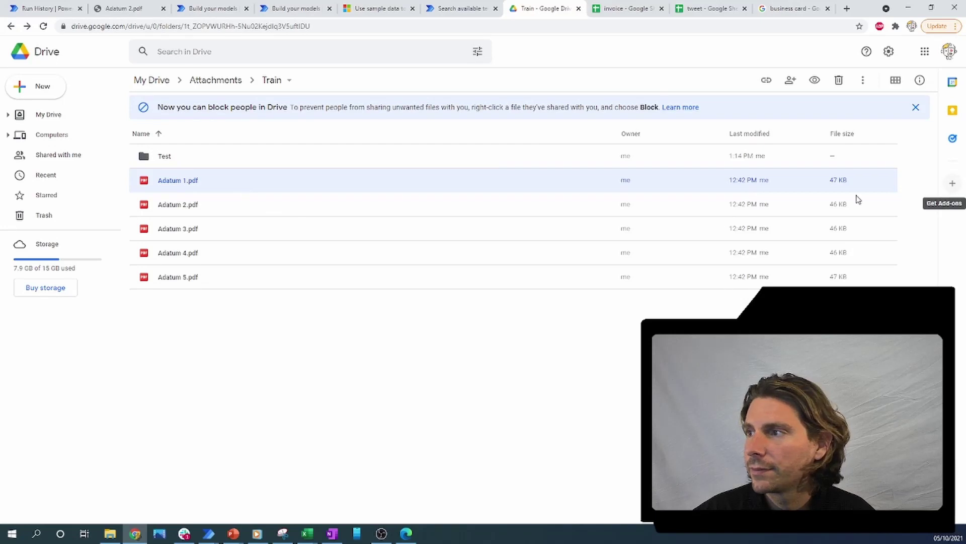
# Step: Check the Adatum 3.pdf total, then view the invoice sheet holding five amounts
pyautogui.doubleClick(171, 228)
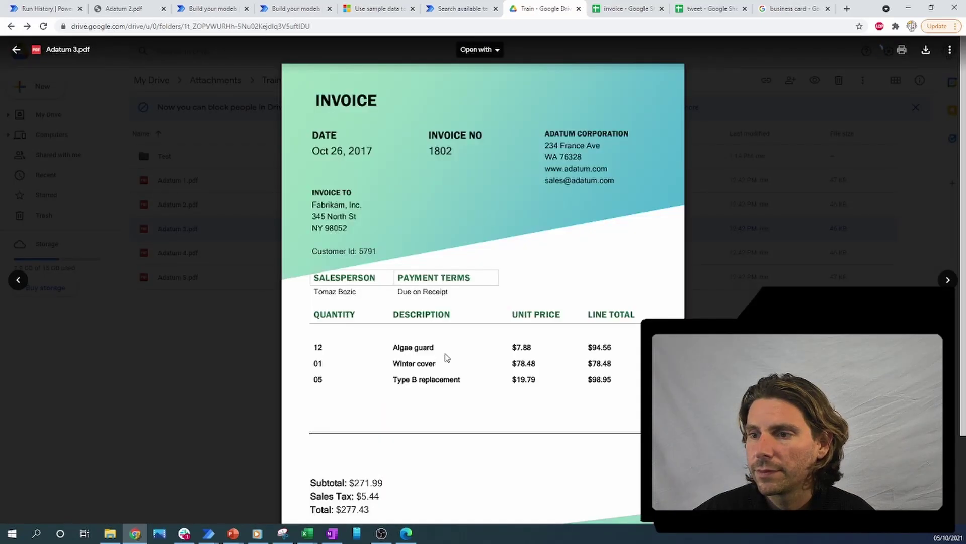
pyautogui.scroll(-2, 453, 372)
pyautogui.click(757, 104)
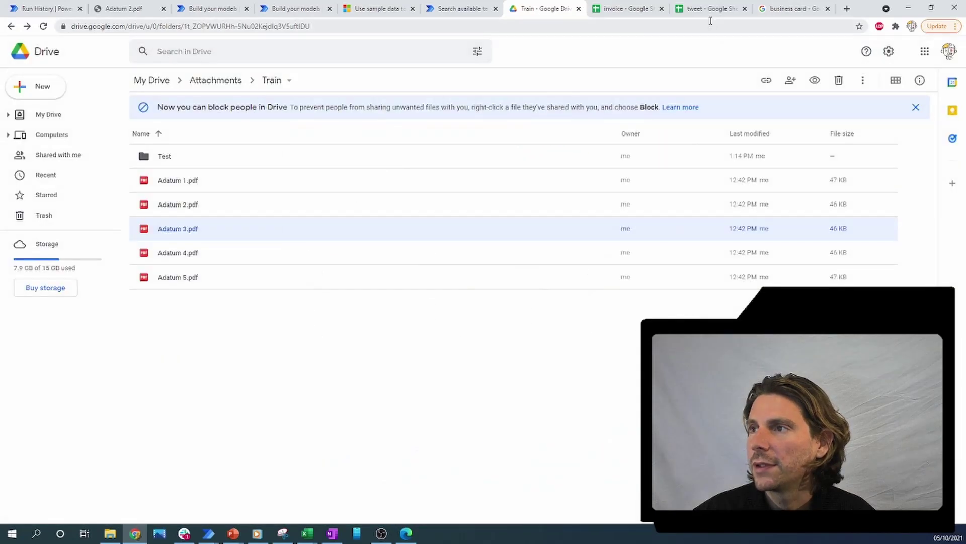
pyautogui.click(629, 10)
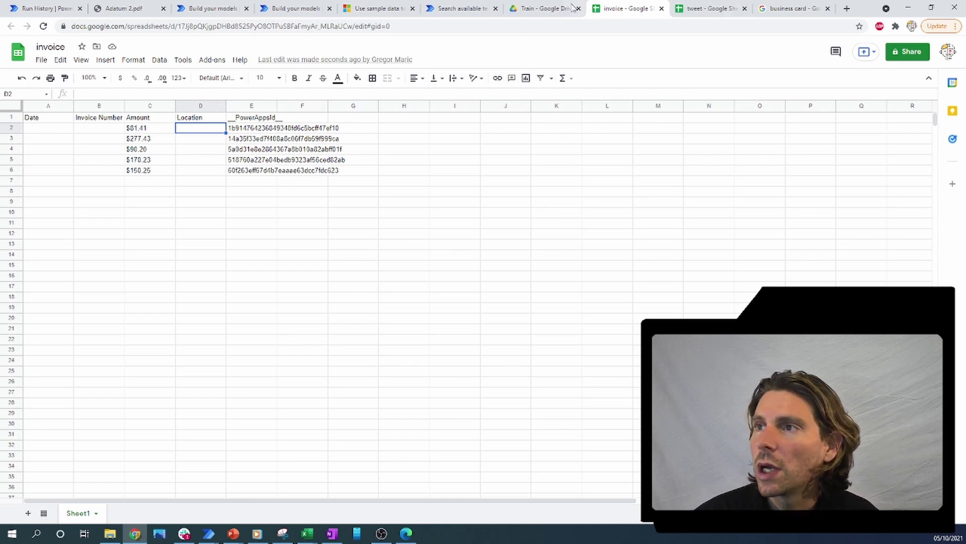
# Step: Preview Adatum 5.pdf in the Train folder to read its $170.23 total
pyautogui.click(546, 8)
pyautogui.doubleClick(276, 278)
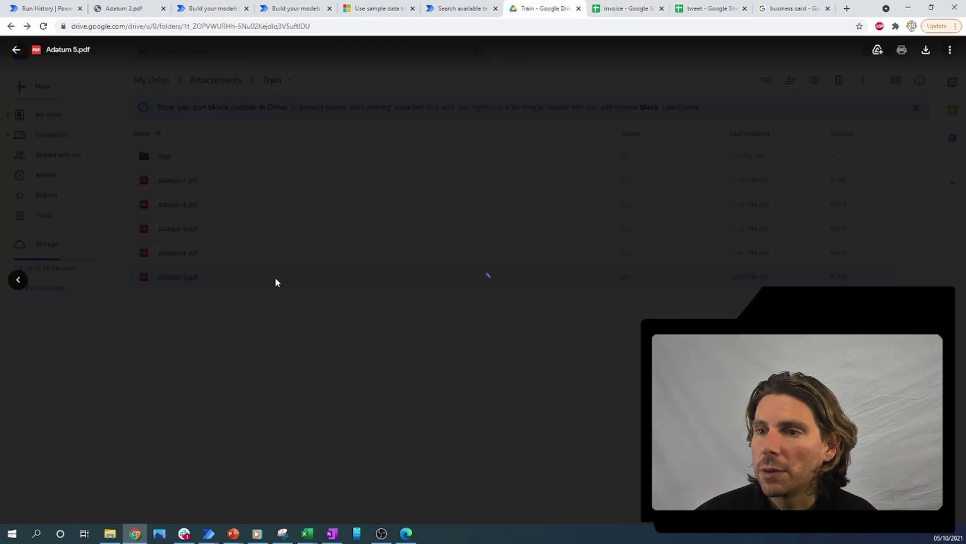
pyautogui.scroll(-2, 375, 436)
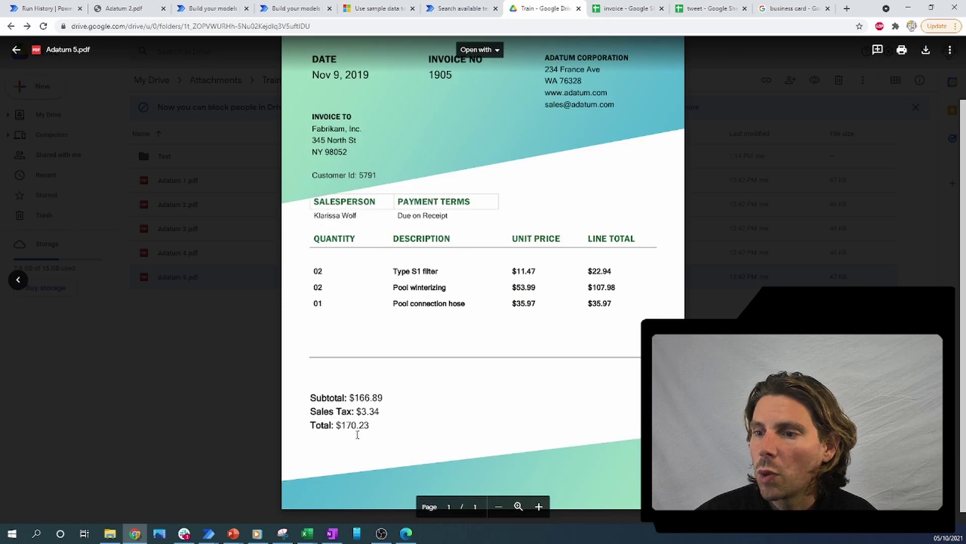
pyautogui.click(790, 267)
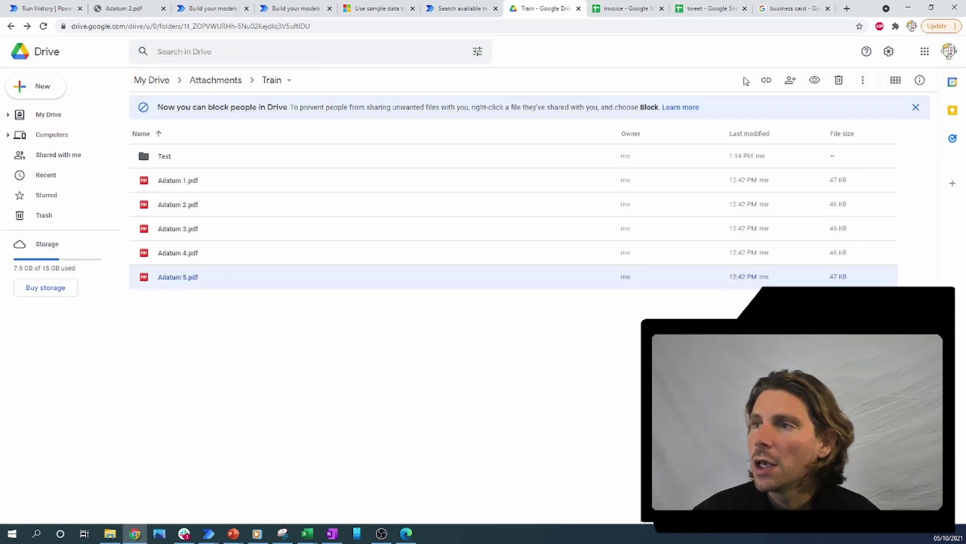
# Step: Compare with the invoice sheet, then preview Adatum 2.pdf showing its $90.20 total
pyautogui.click(628, 12)
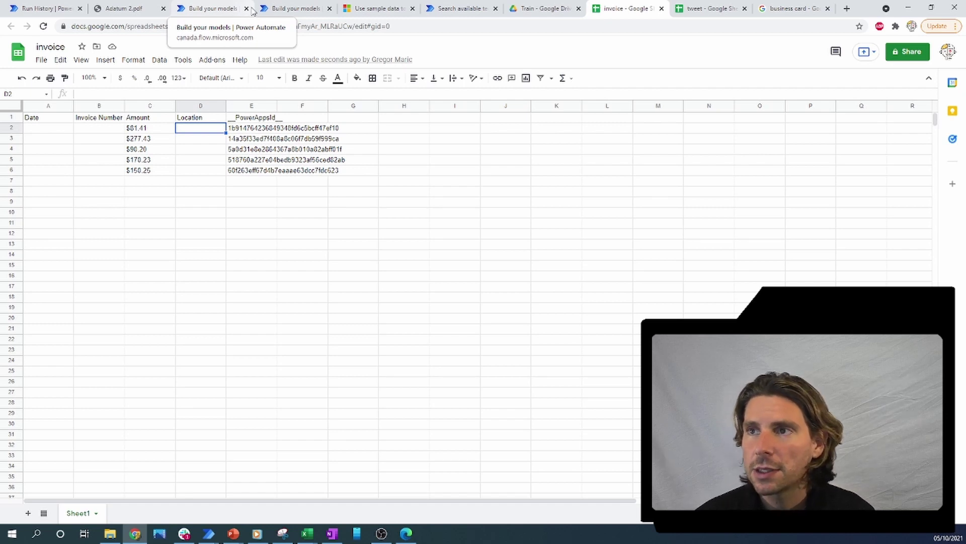
pyautogui.click(544, 10)
pyautogui.doubleClick(182, 203)
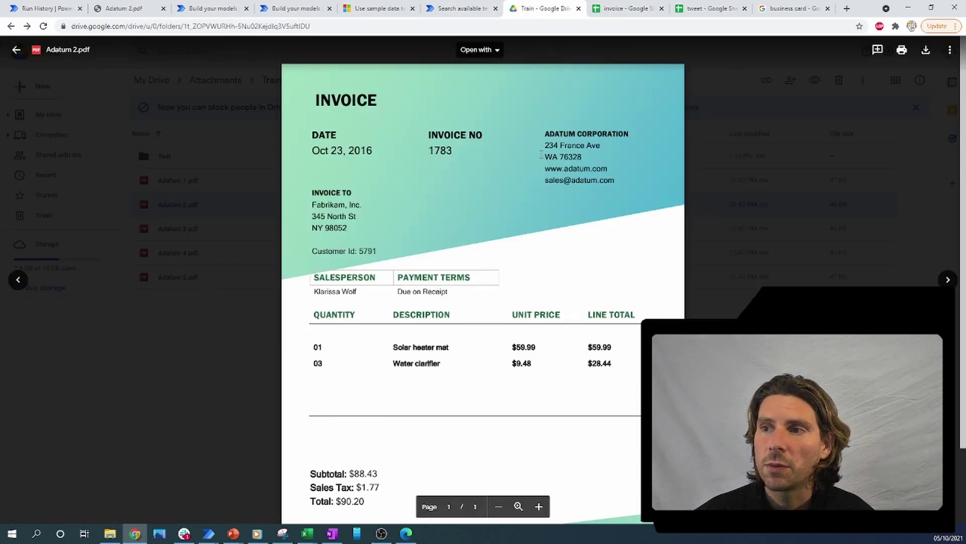